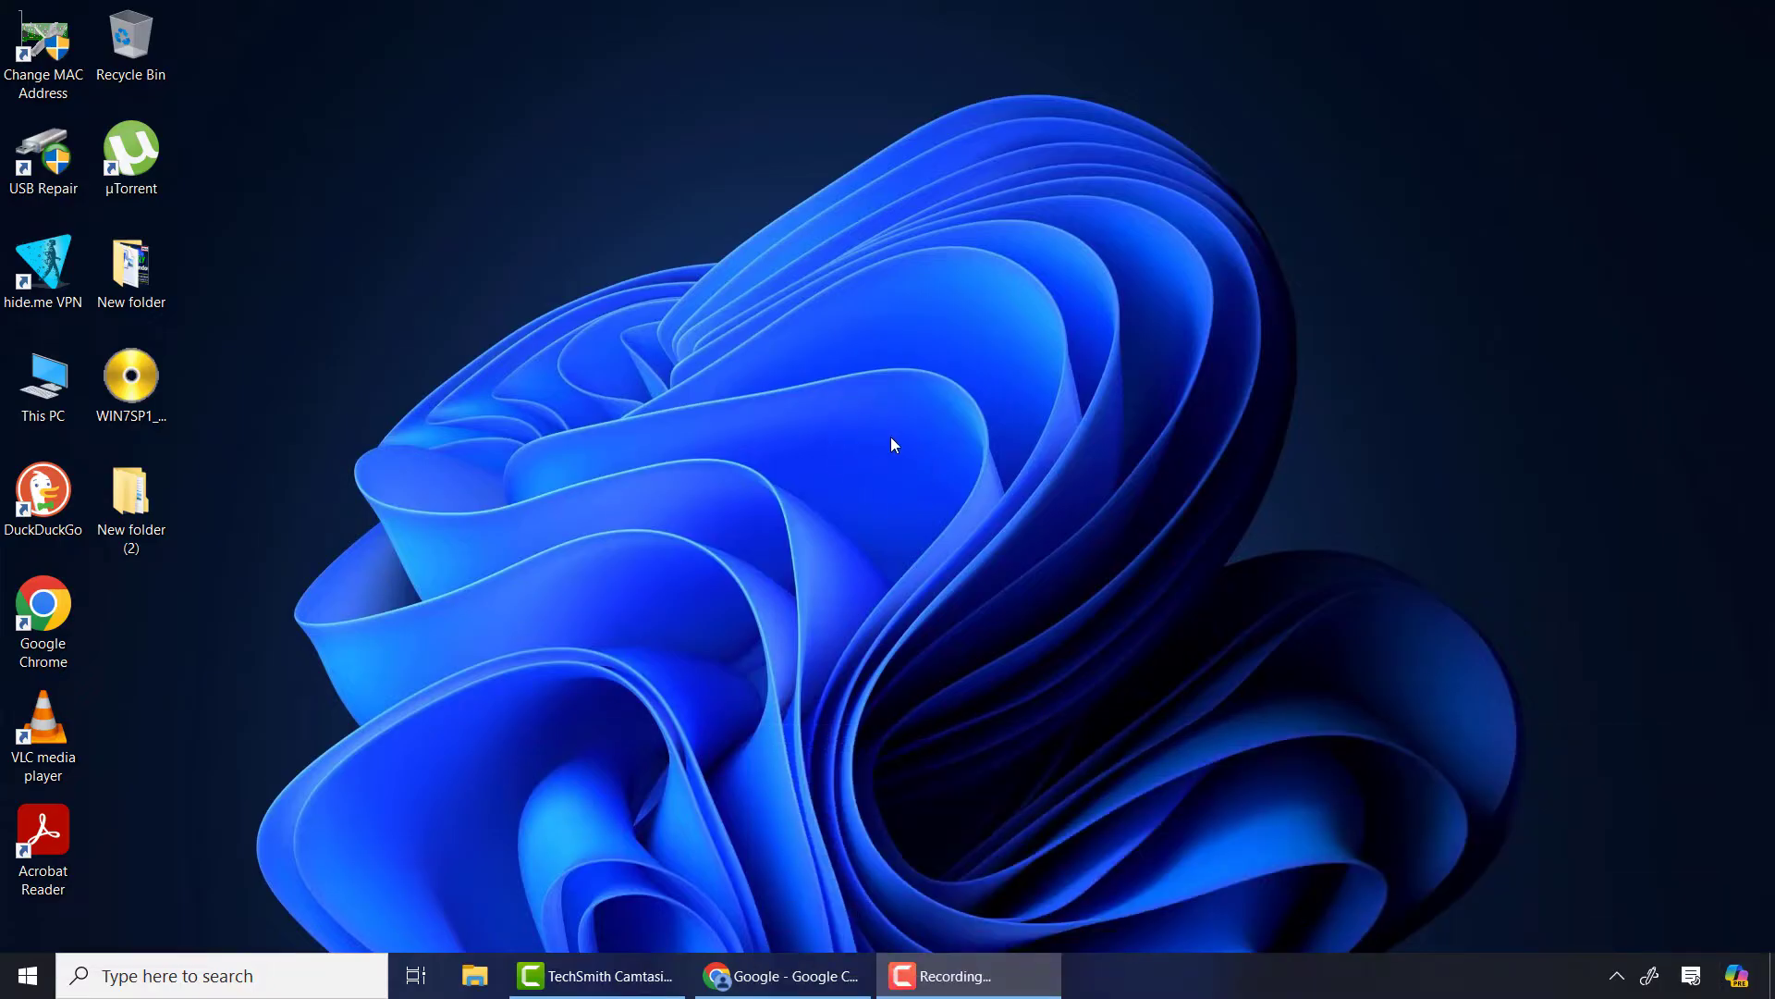
Paste the archive.org link in Chrome to start the 3.6 GB WIN7SP1_NEW.iso download and check its progress.
{"action": "left_click", "coordinate": [781, 976]}
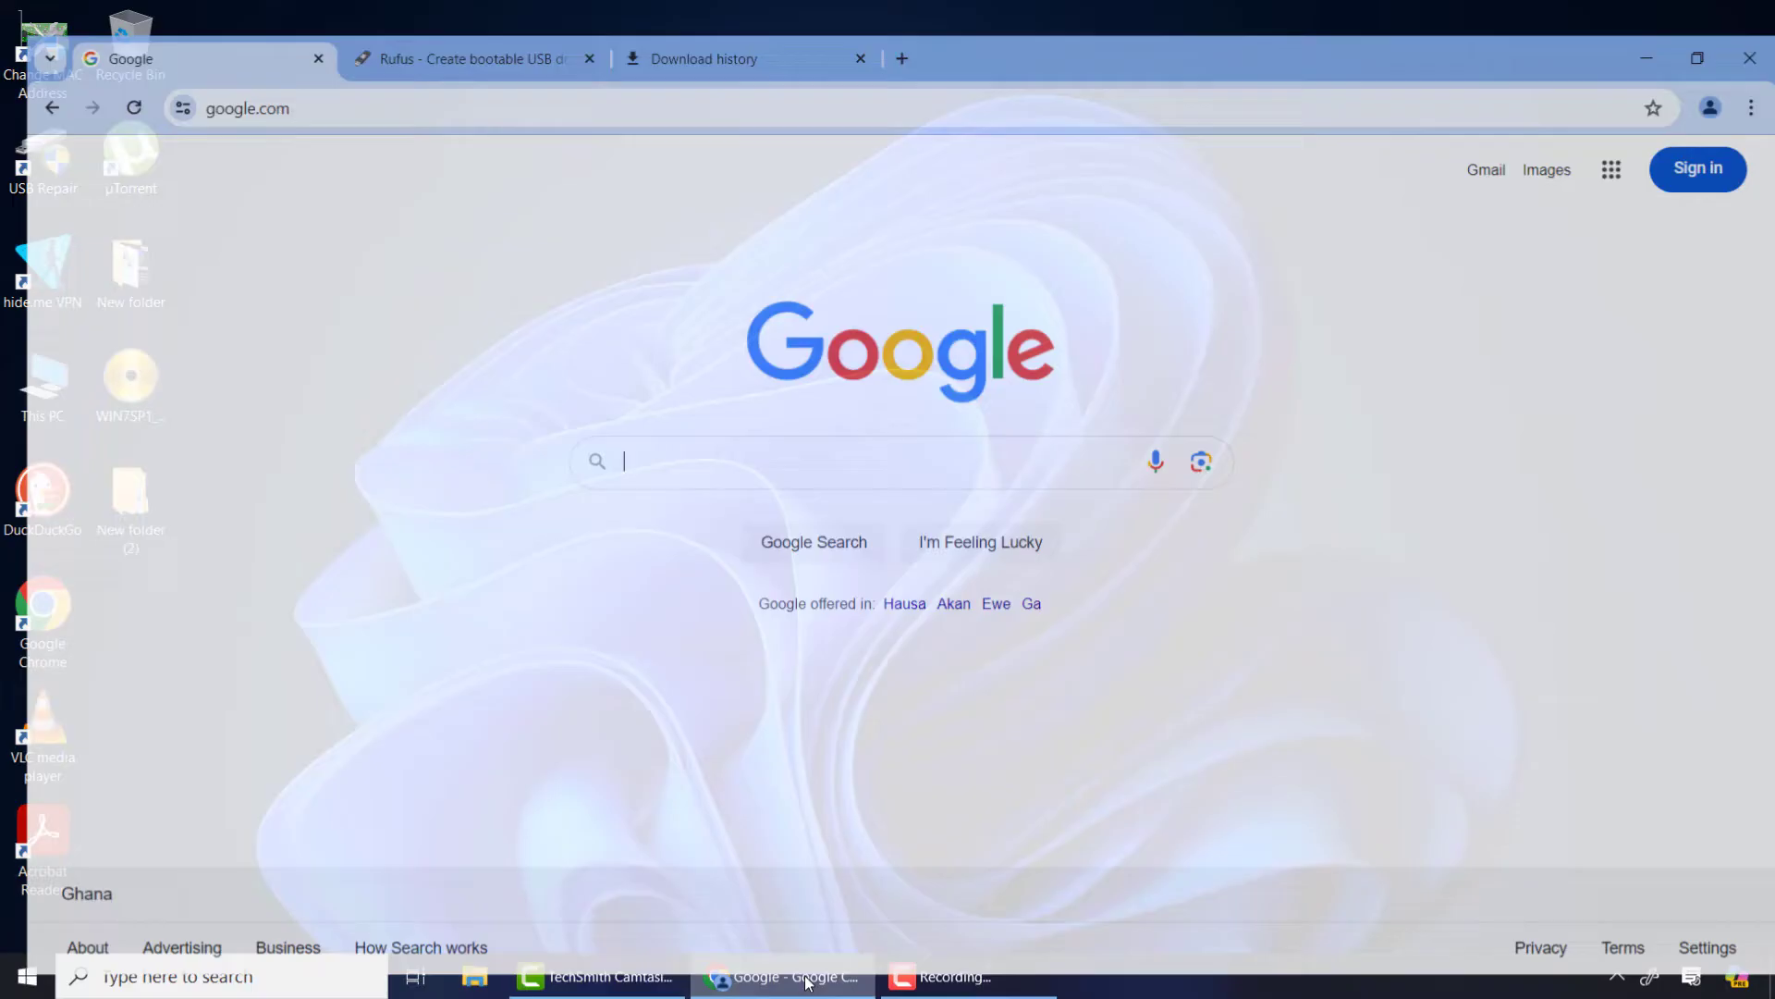
{"action": "right_click", "coordinate": [183, 81]}
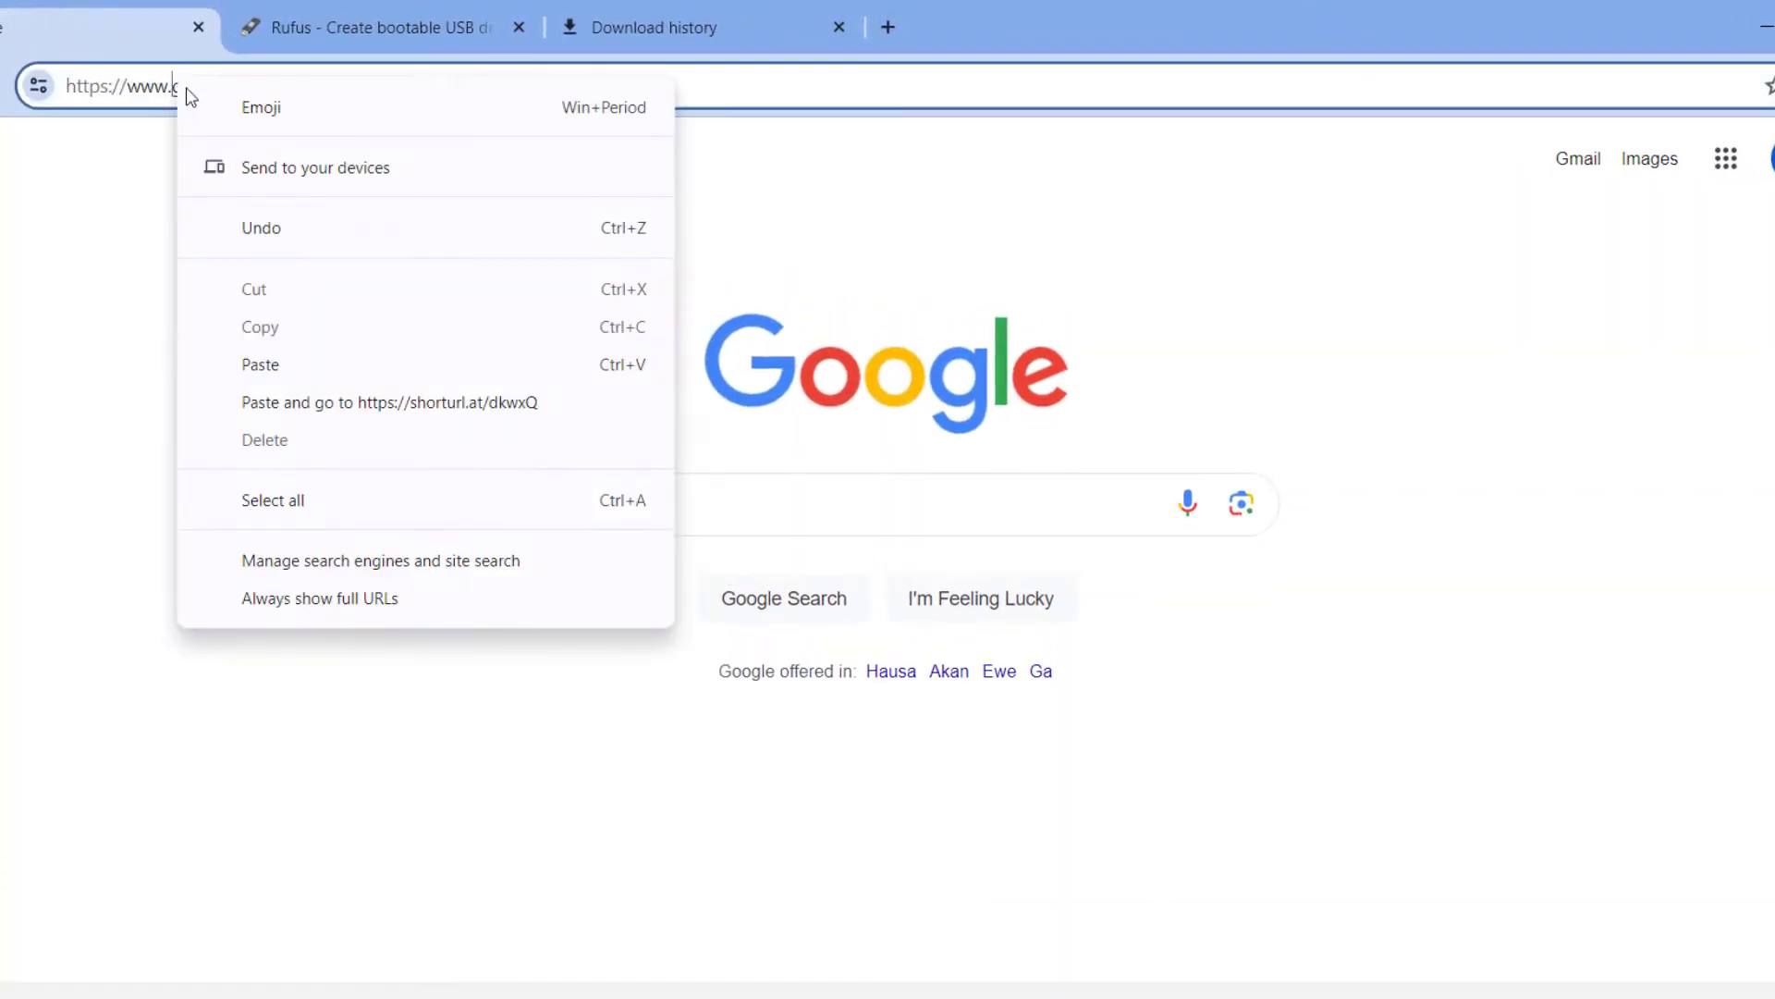
{"action": "left_click", "coordinate": [303, 400]}
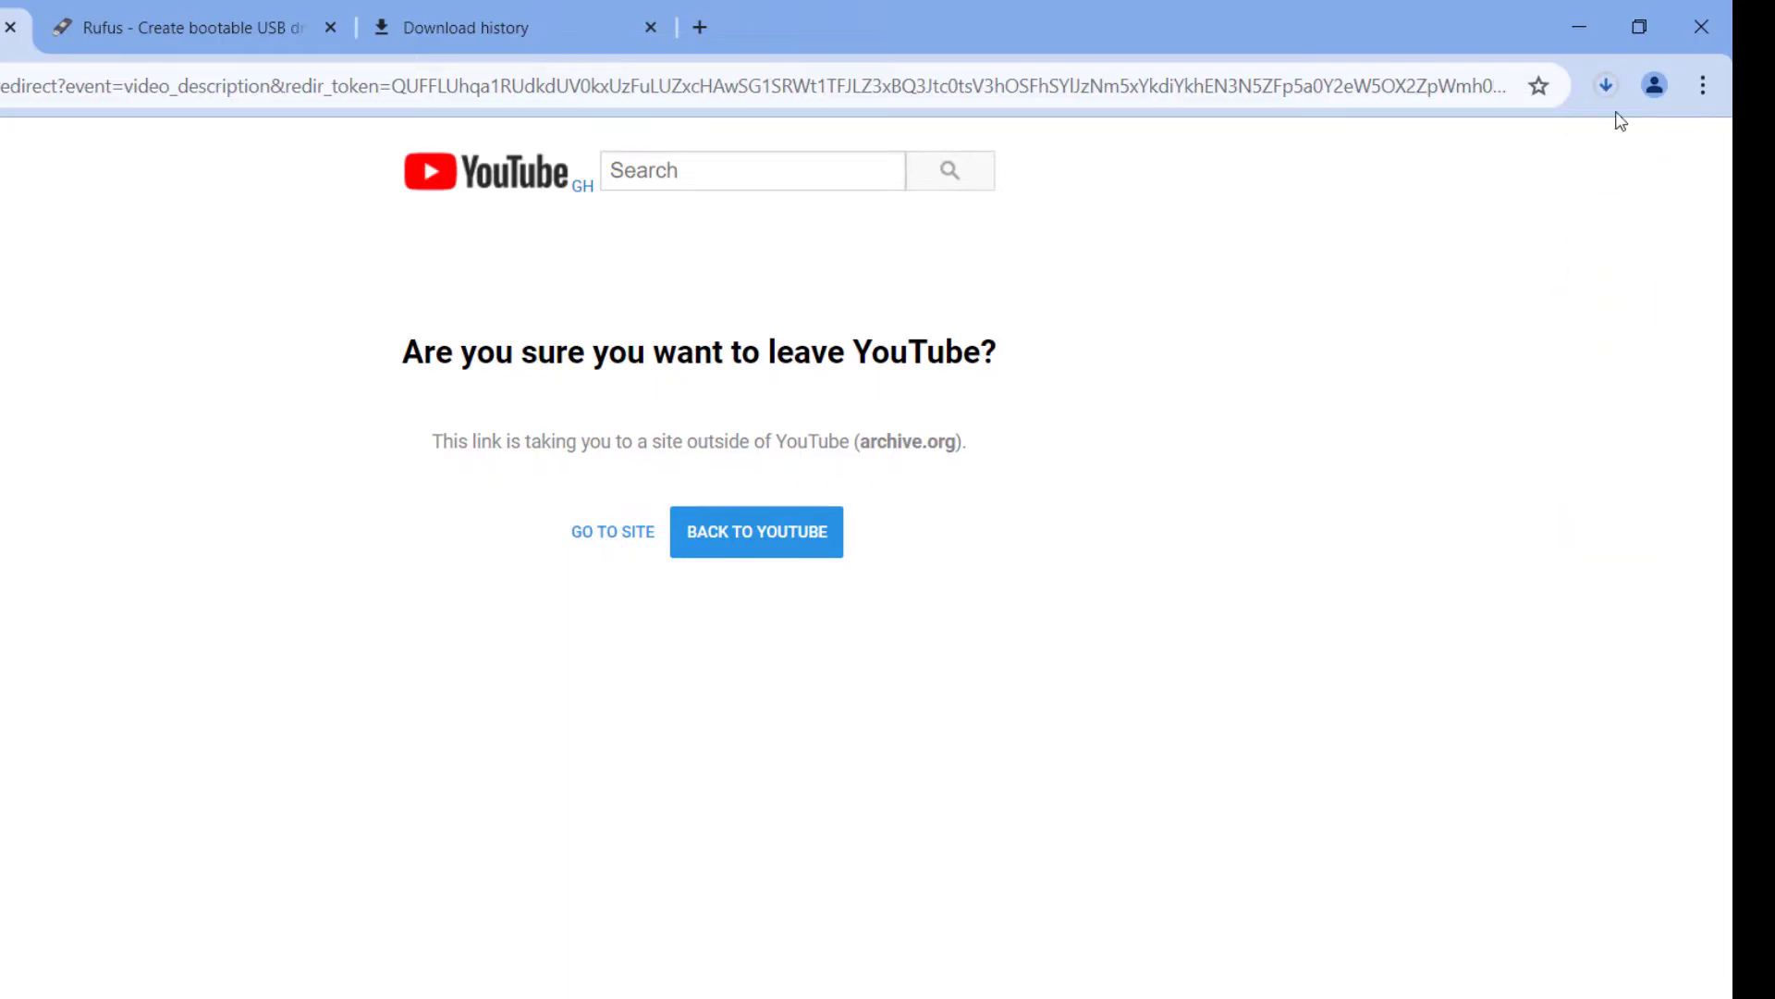
{"action": "left_click", "coordinate": [1601, 93]}
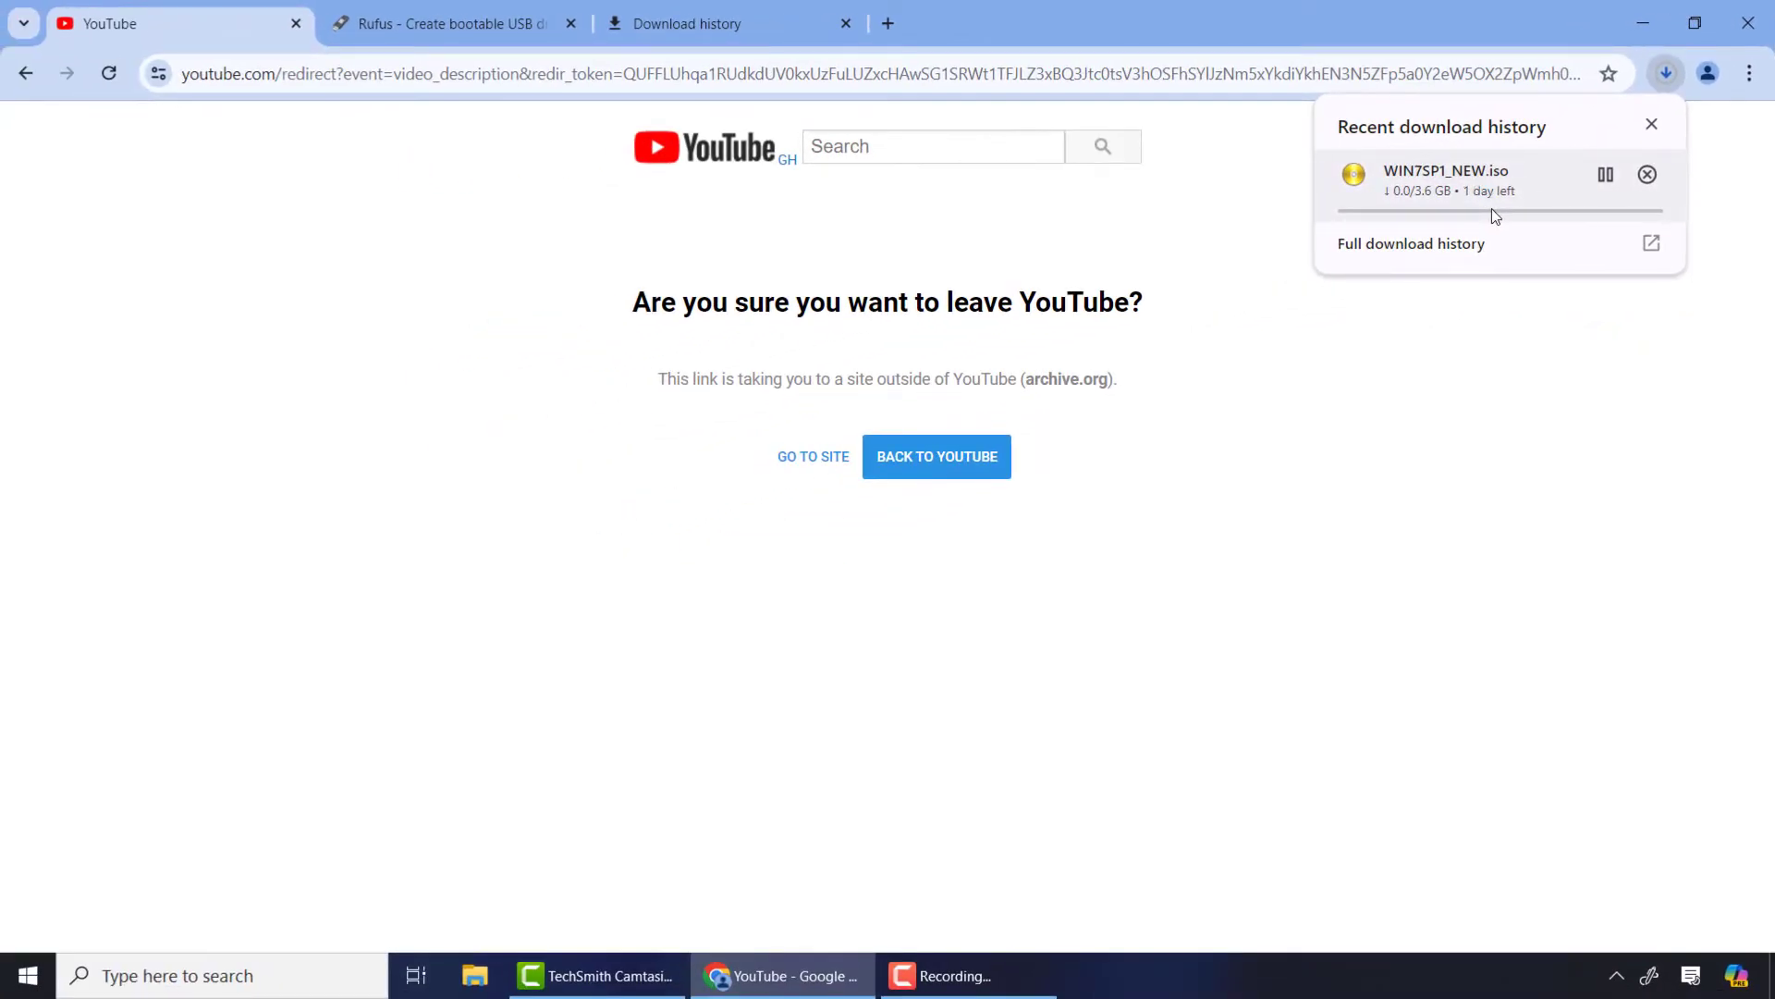
{"action": "left_click", "coordinate": [1652, 124]}
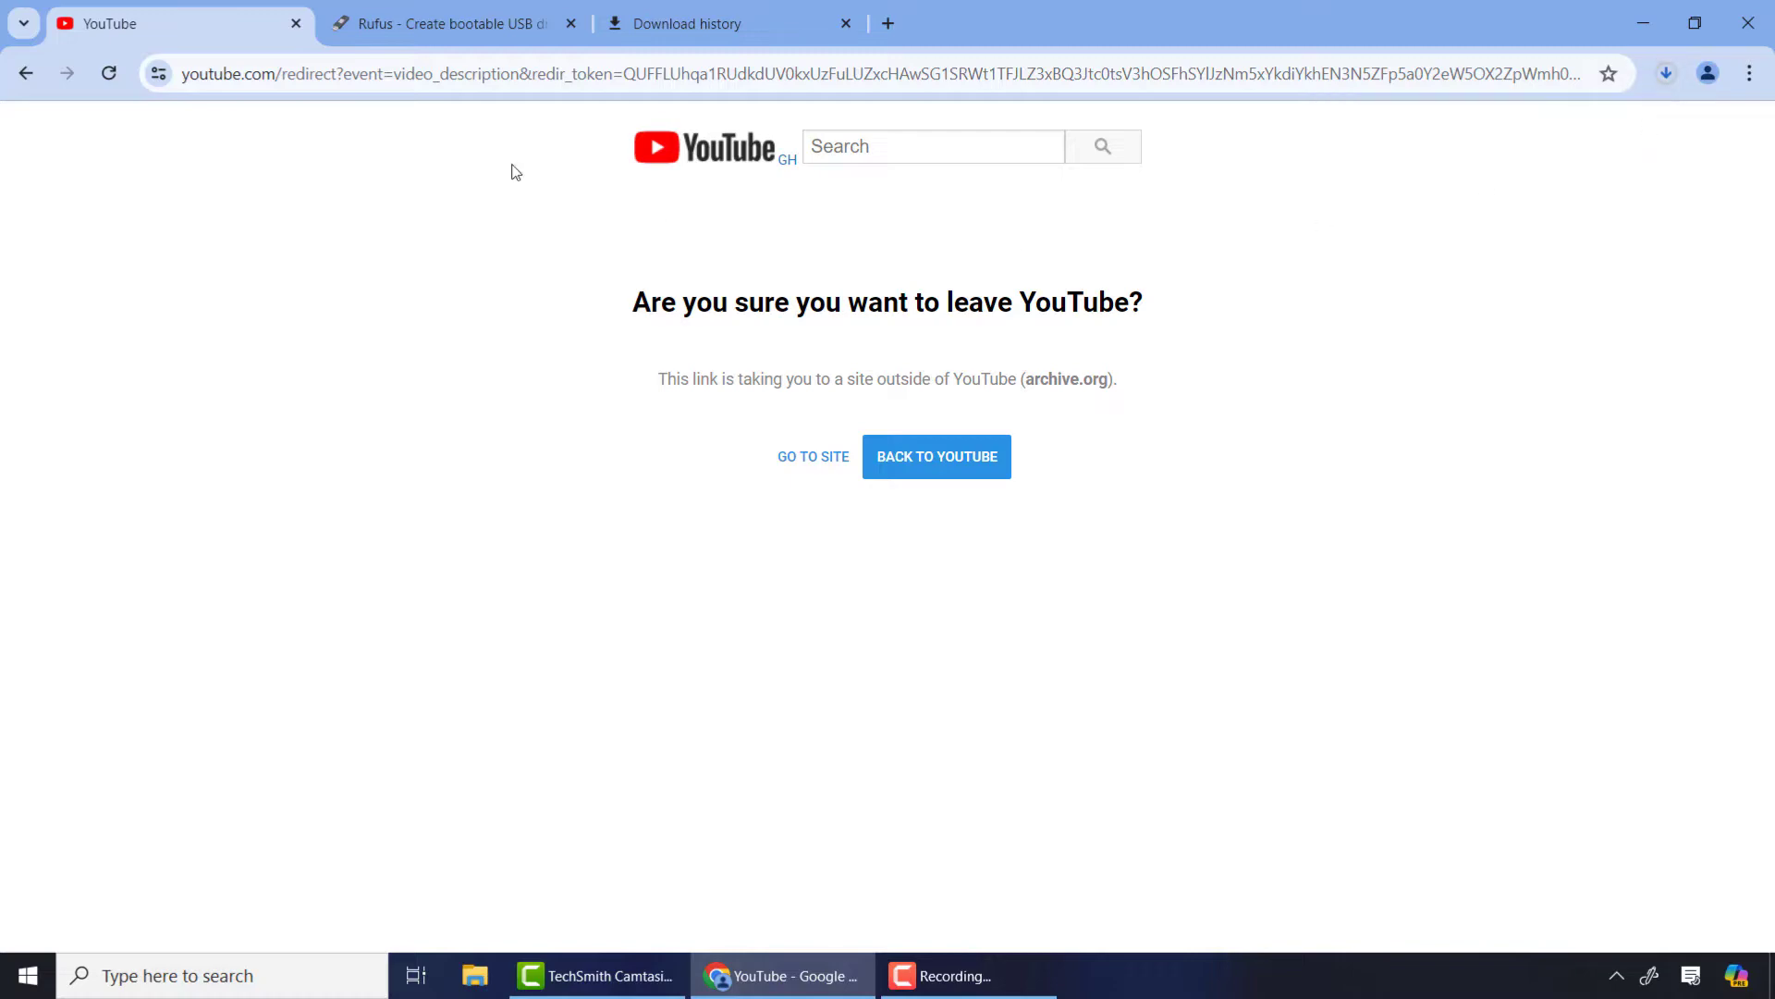
Download the standard Windows x64 rufus-4.5.exe from rufus.ie and launch it.
{"action": "left_click", "coordinate": [432, 23]}
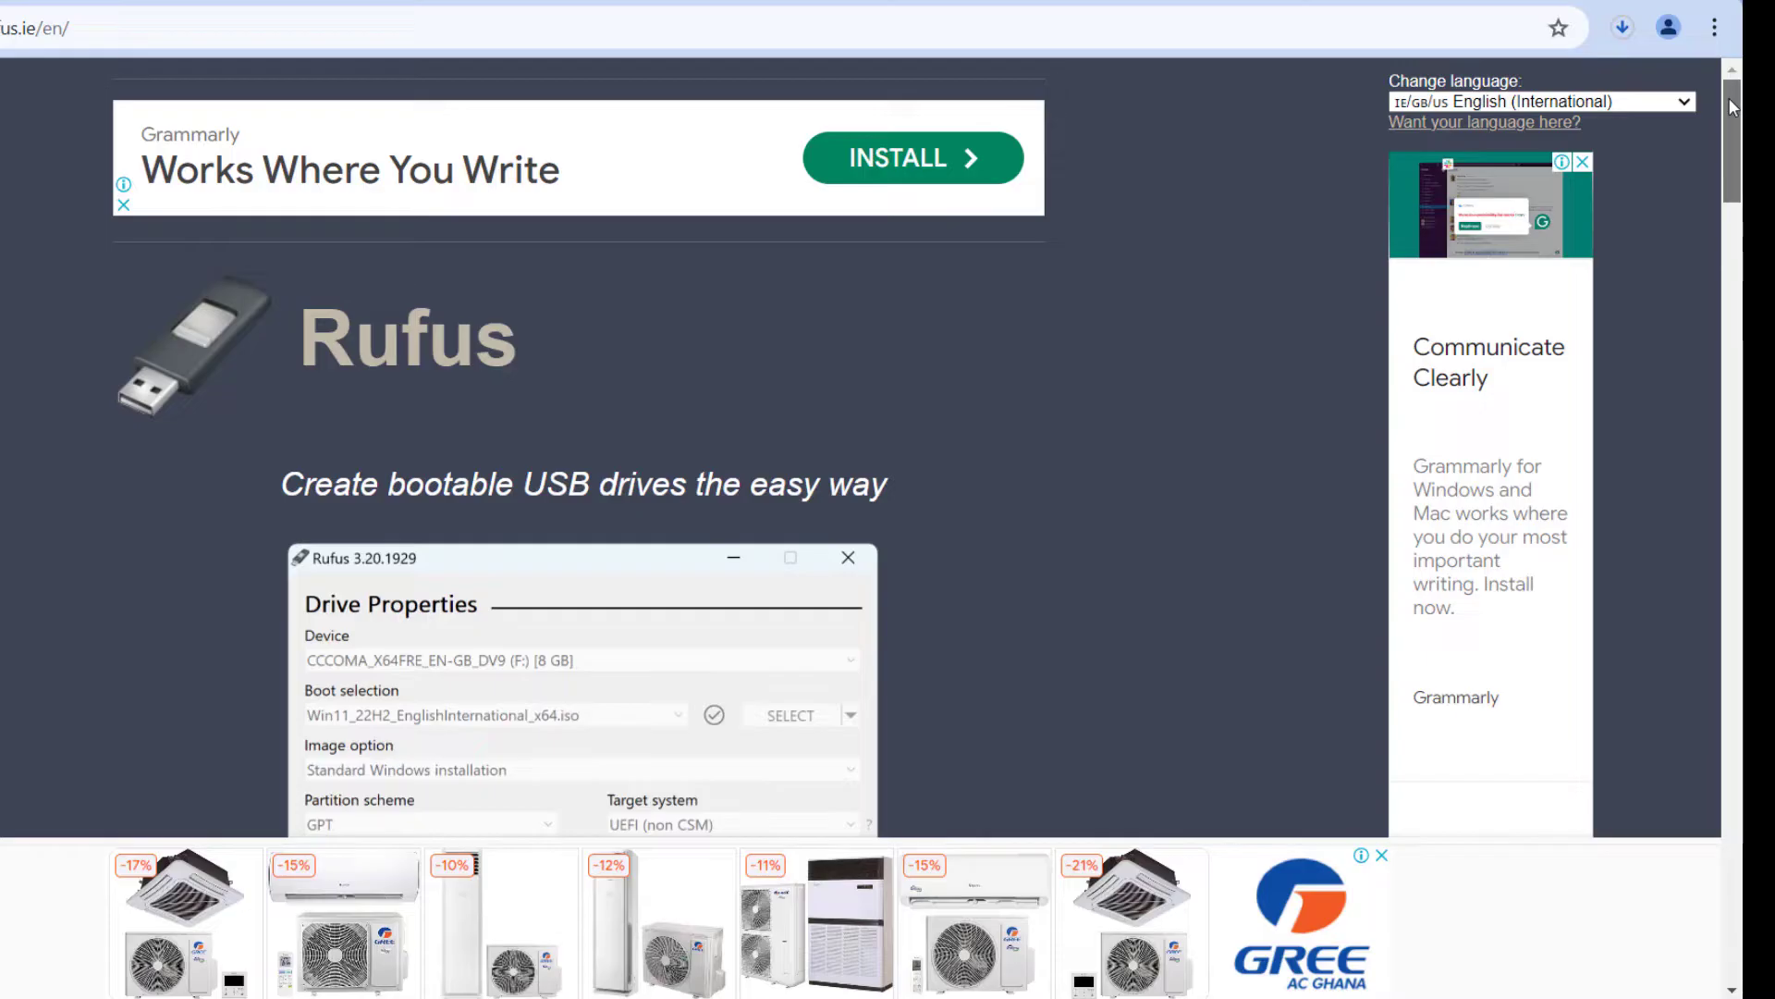
{"action": "left_click_drag", "start_coordinate": [1732, 106], "coordinate": [1627, 374]}
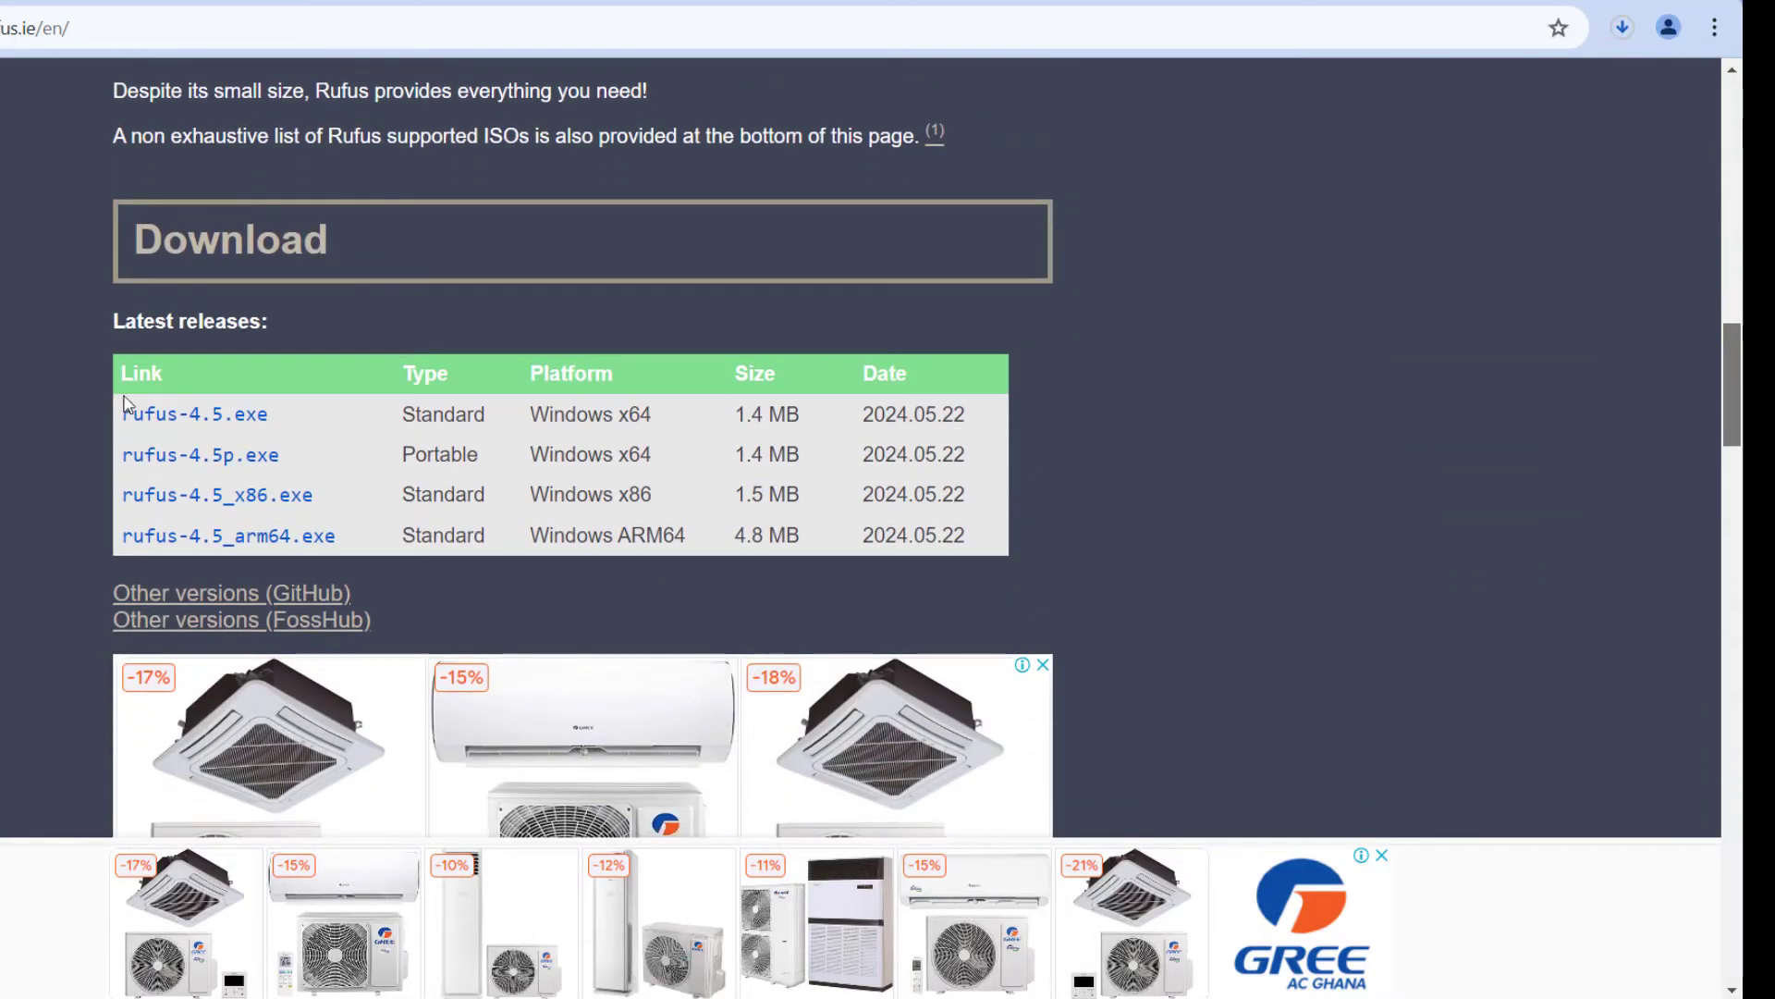
{"action": "left_click", "coordinate": [194, 420]}
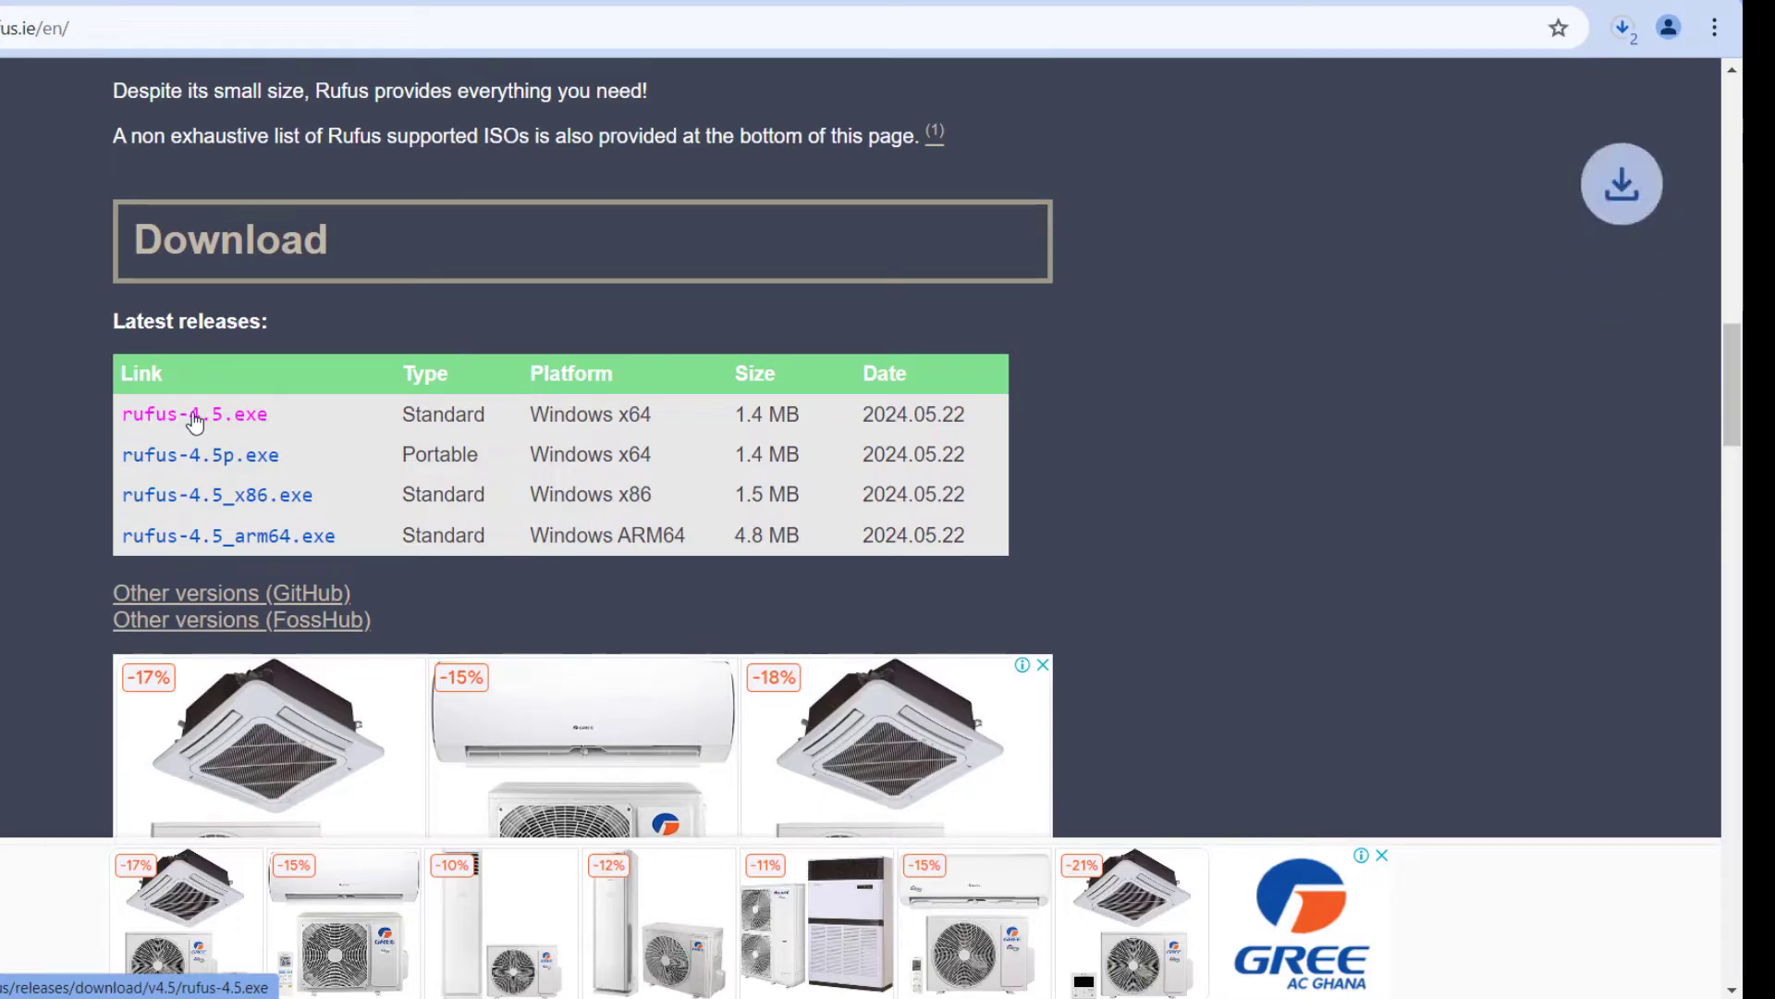
{"action": "left_click", "coordinate": [1614, 38]}
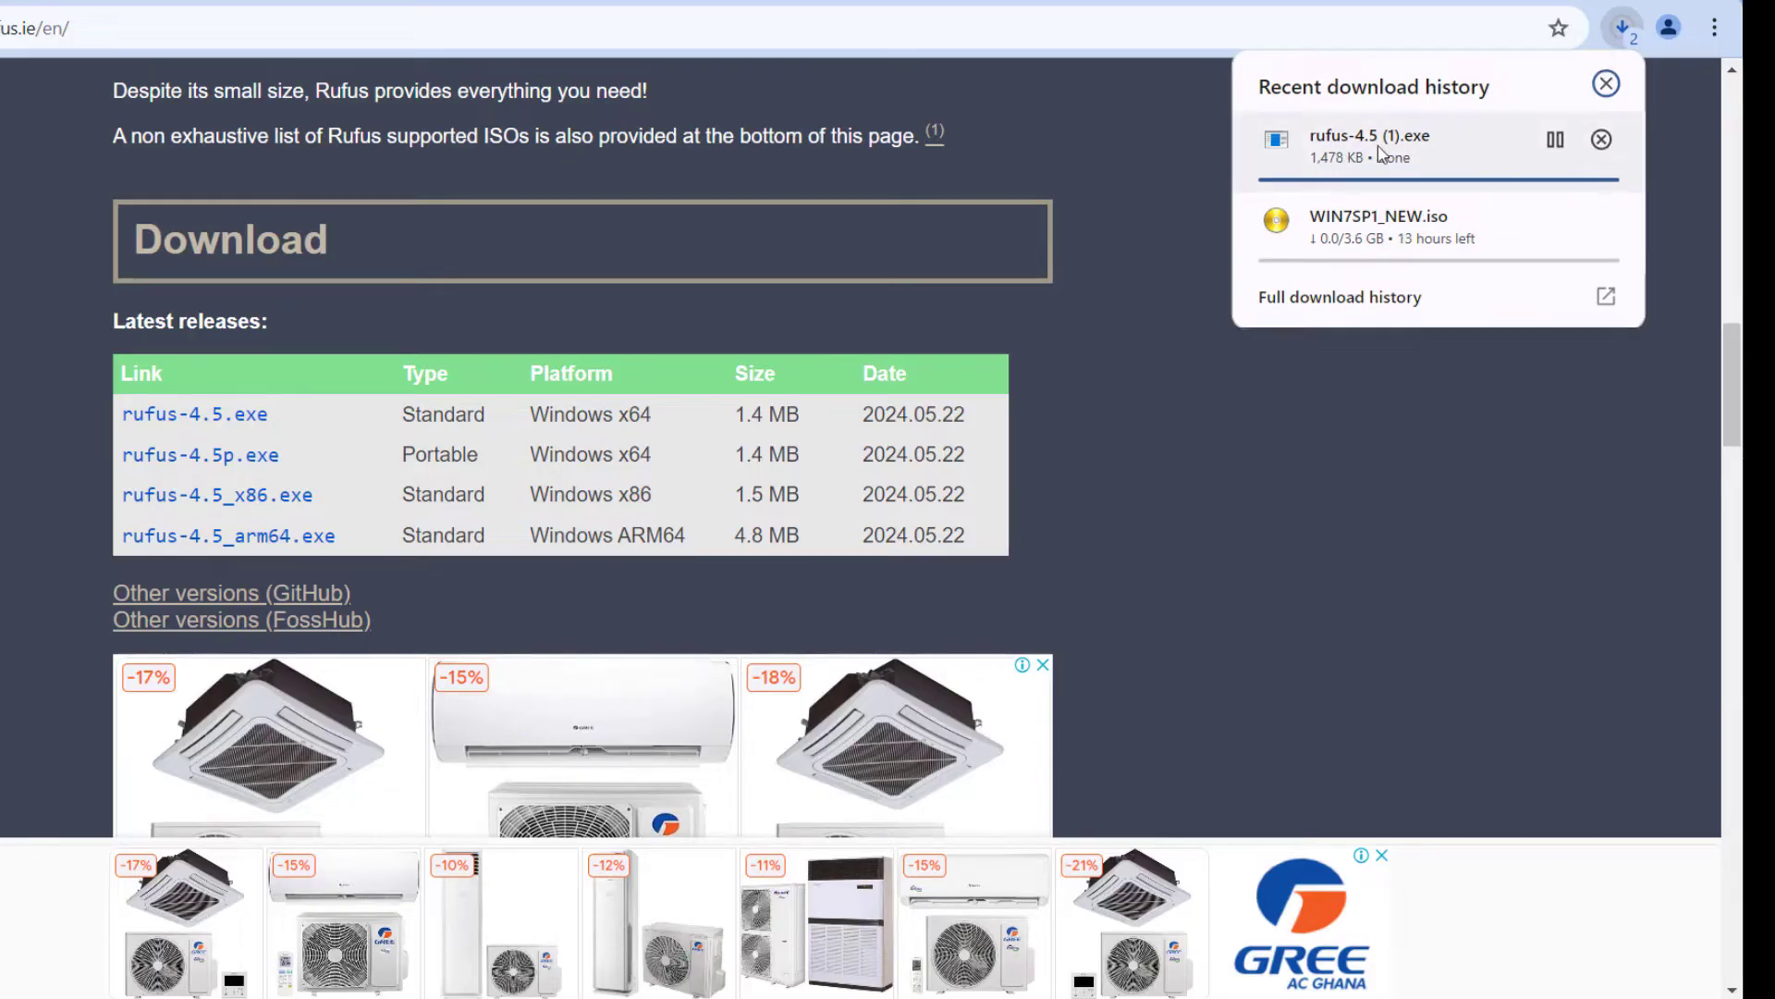
{"action": "left_click", "coordinate": [1377, 153]}
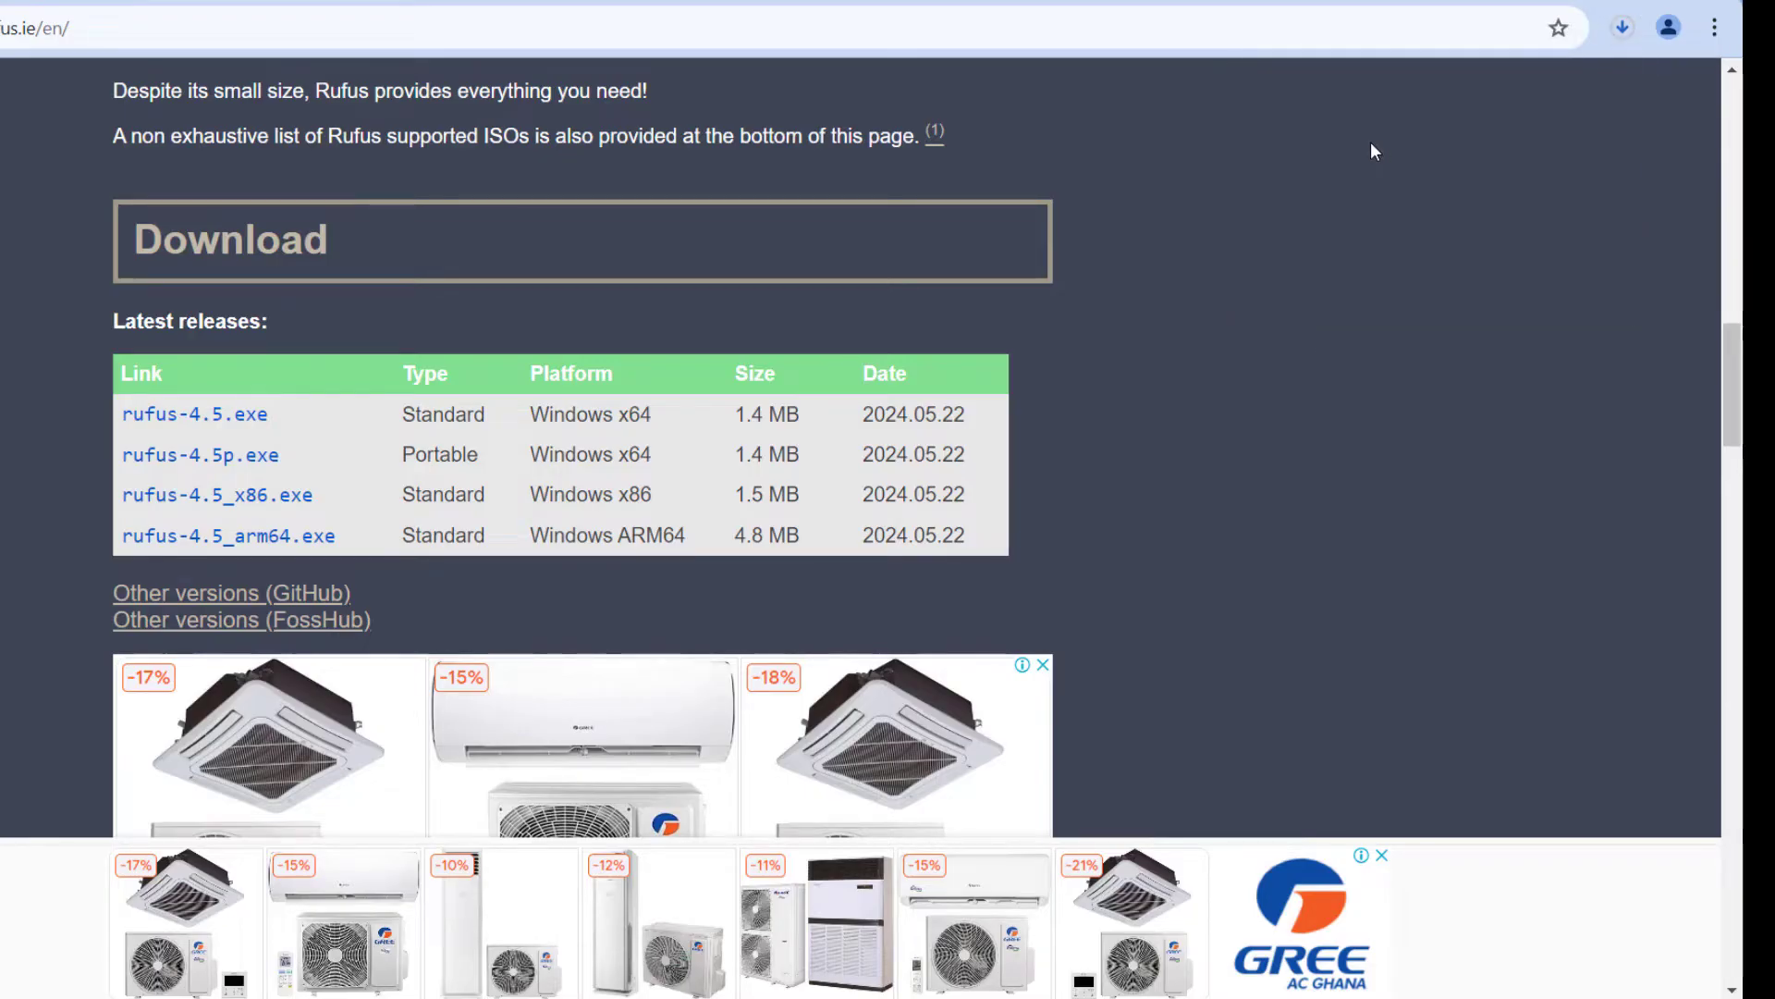
Allow Rufus admin rights and keep the 7.8 GB CCCOMA_X86FRE_EN-US_DV9 (G:) drive as the target device.
{"action": "left_click", "coordinate": [624, 662]}
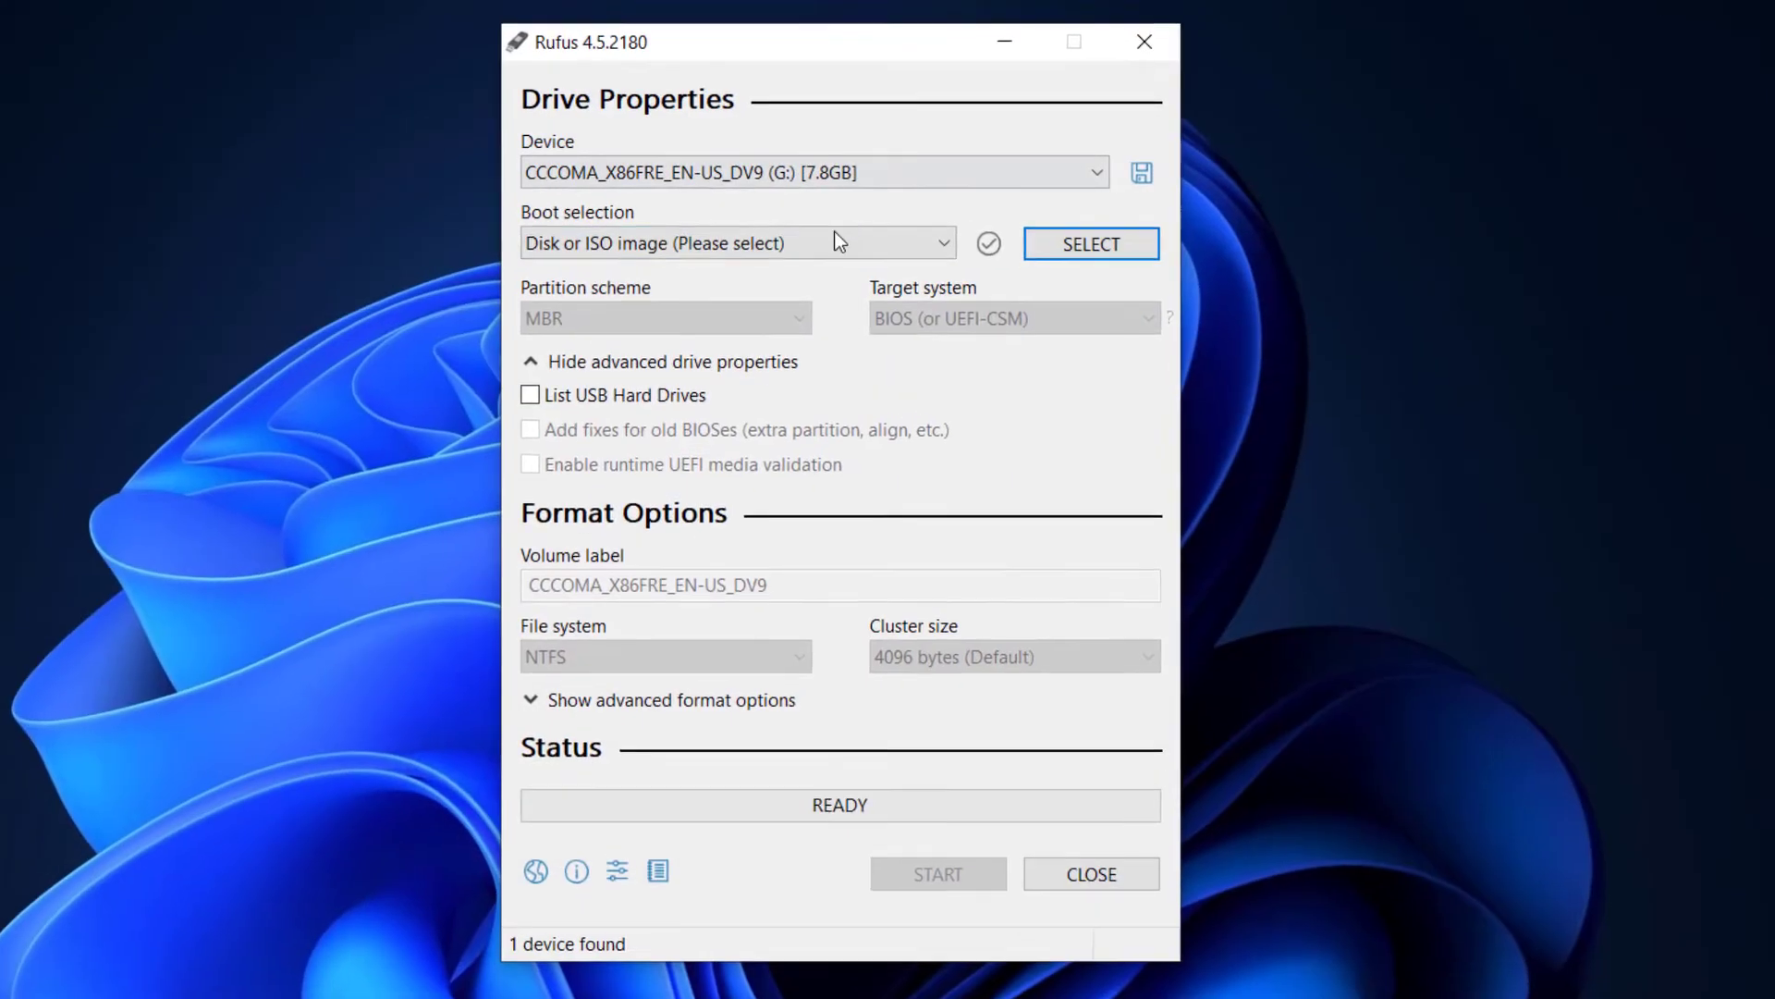
{"action": "left_click_drag", "start_coordinate": [786, 56], "coordinate": [745, 96]}
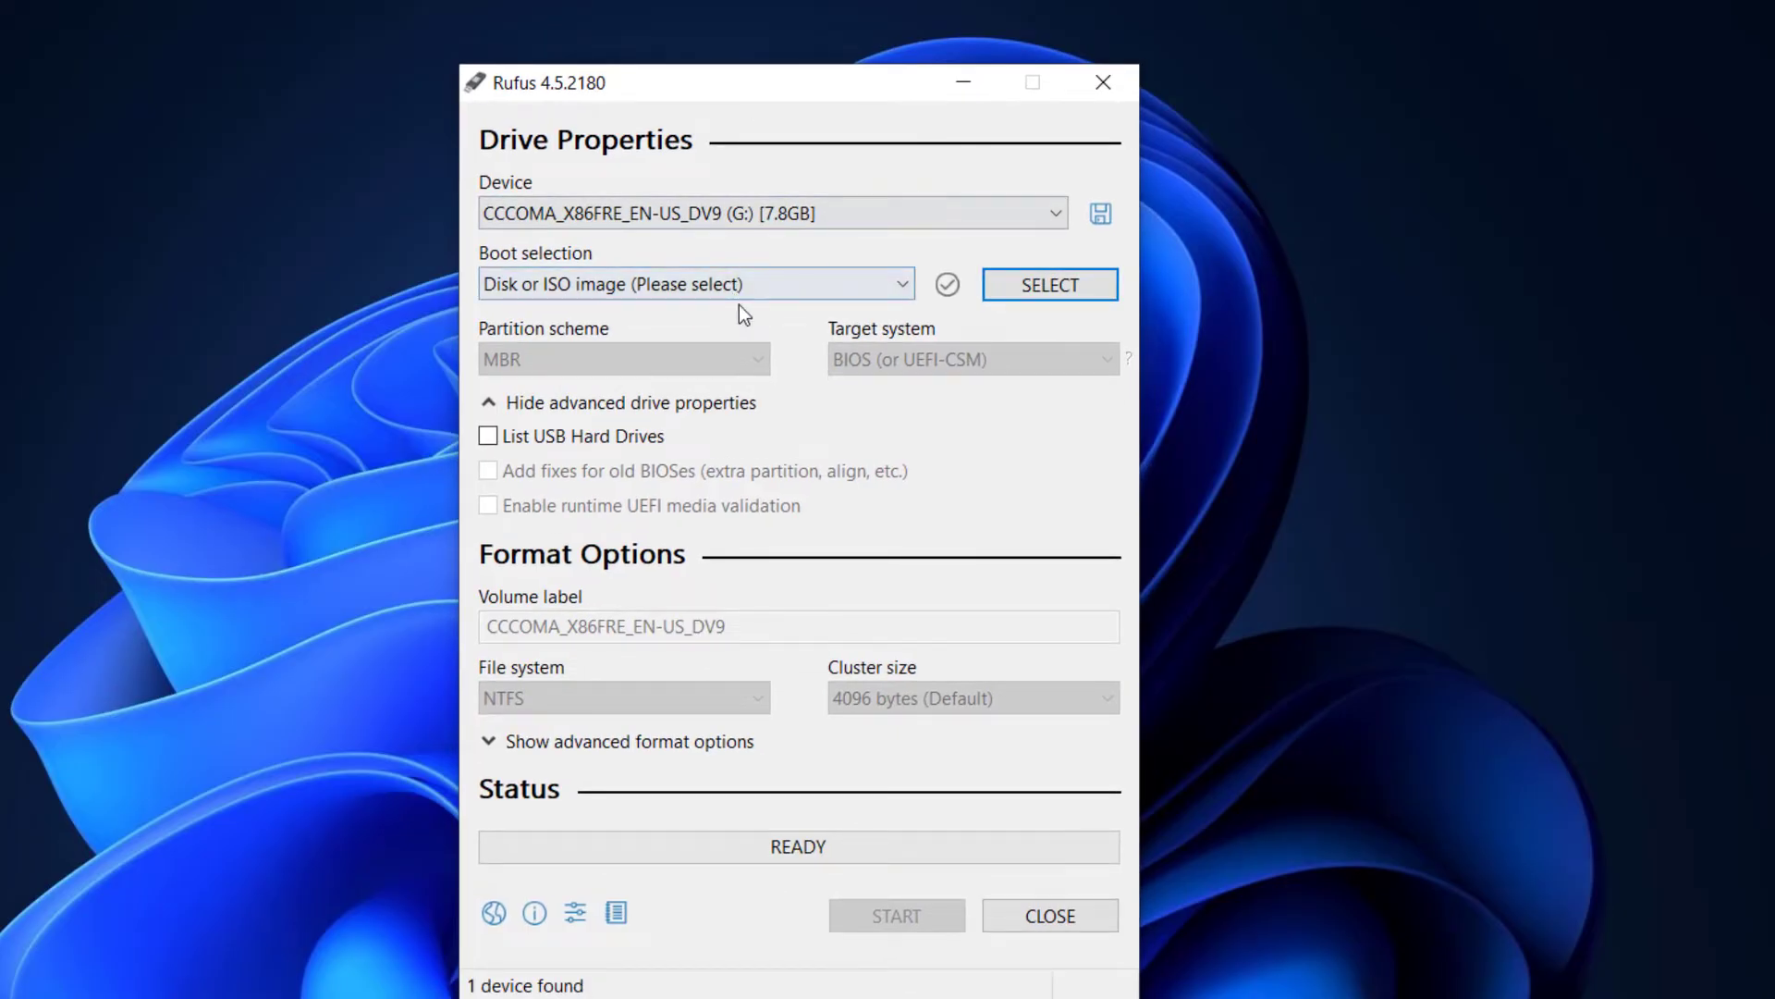
{"action": "left_click", "coordinate": [700, 215]}
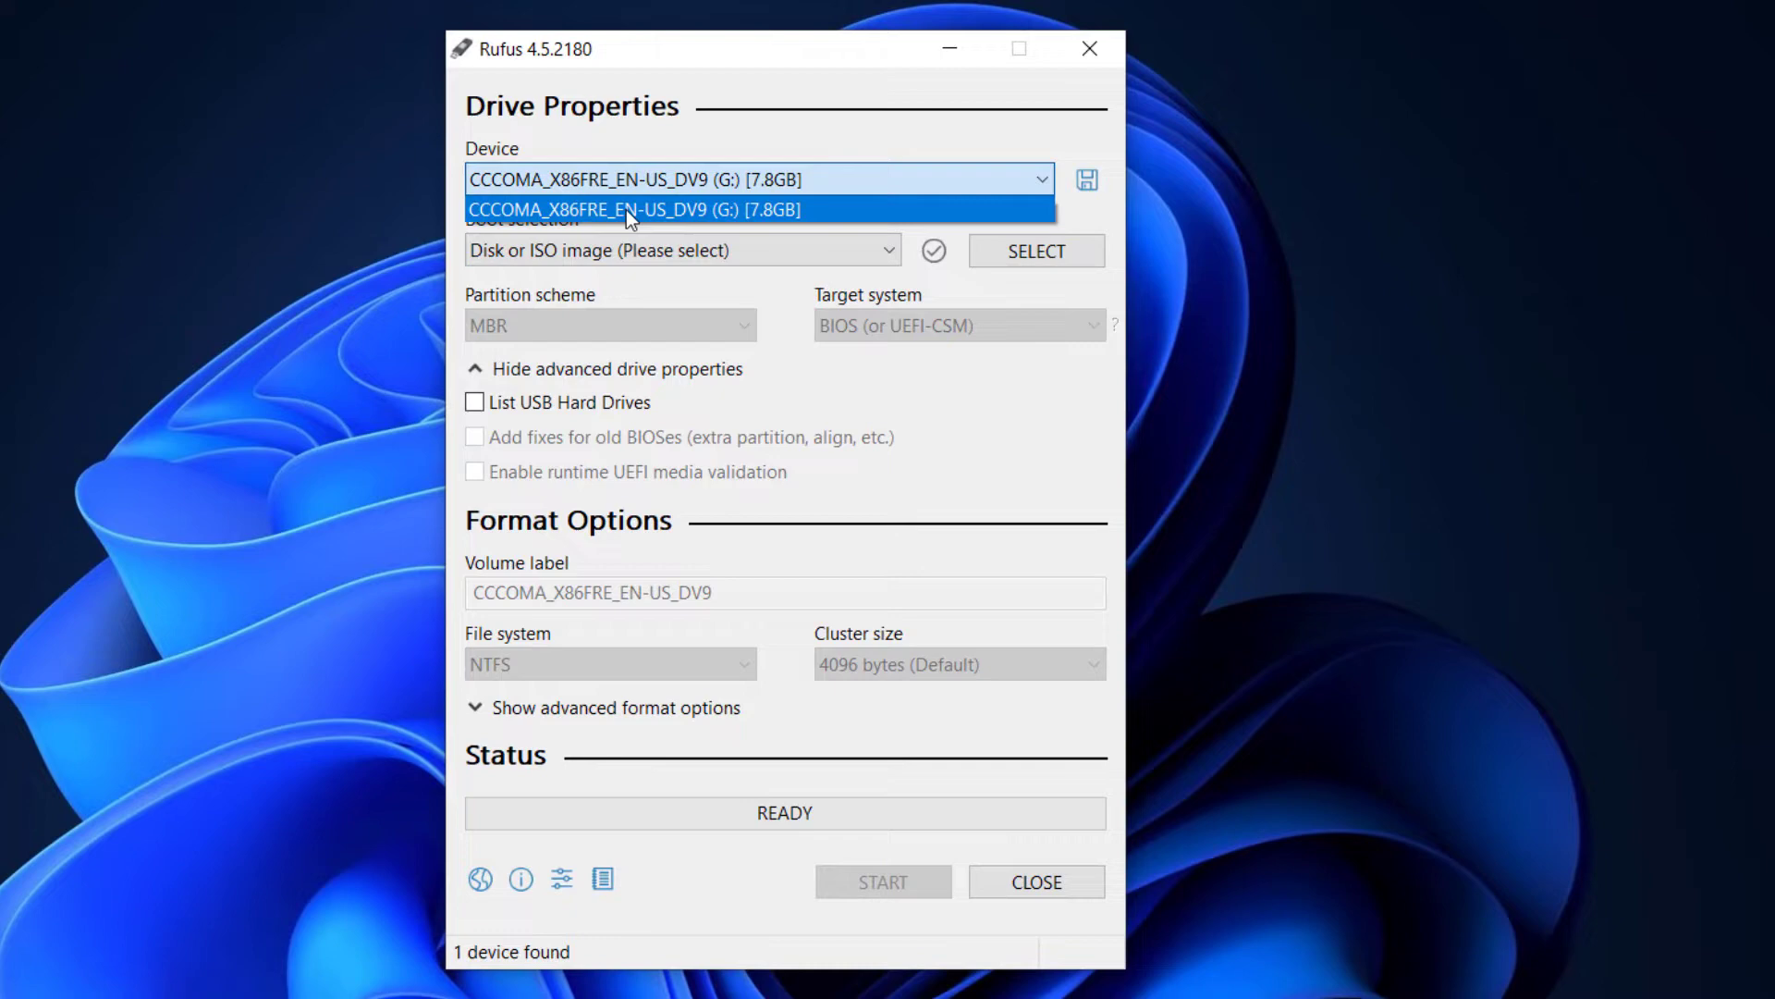
{"action": "left_click", "coordinate": [685, 208]}
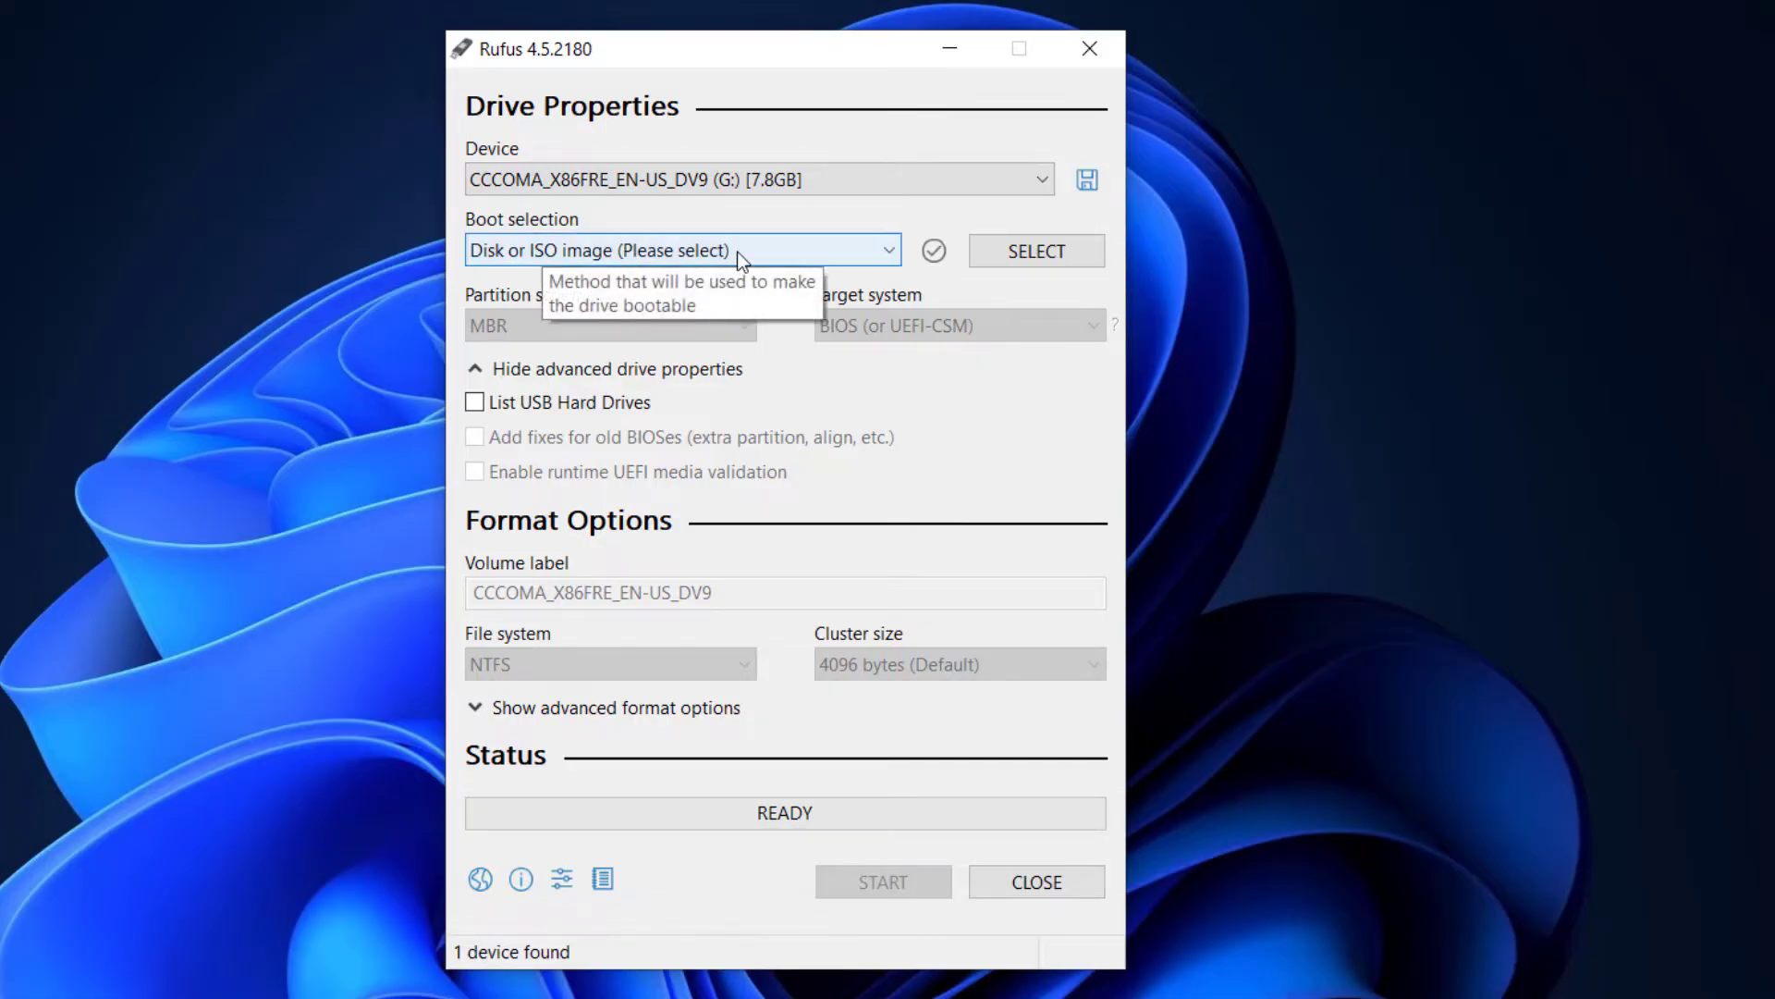
Load WIN7SP1_NEW.iso from the Desktop as the Rufus boot image.
{"action": "left_click", "coordinate": [1026, 249]}
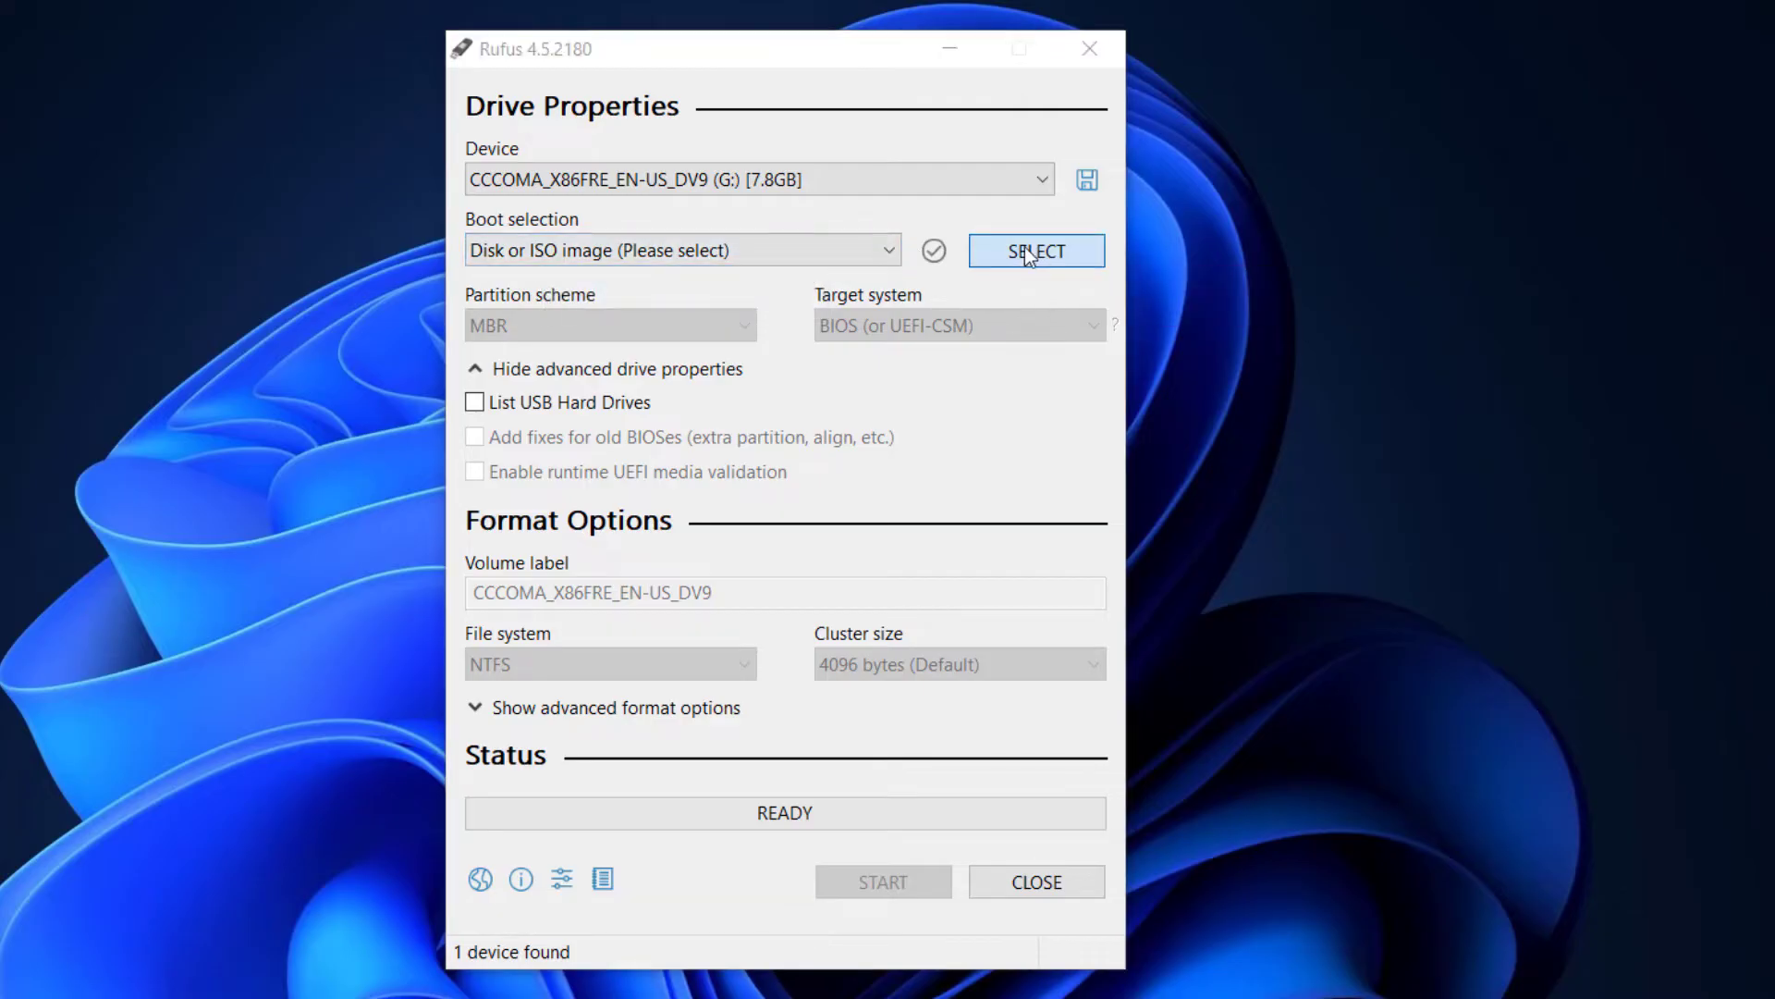
{"action": "left_click", "coordinate": [590, 324]}
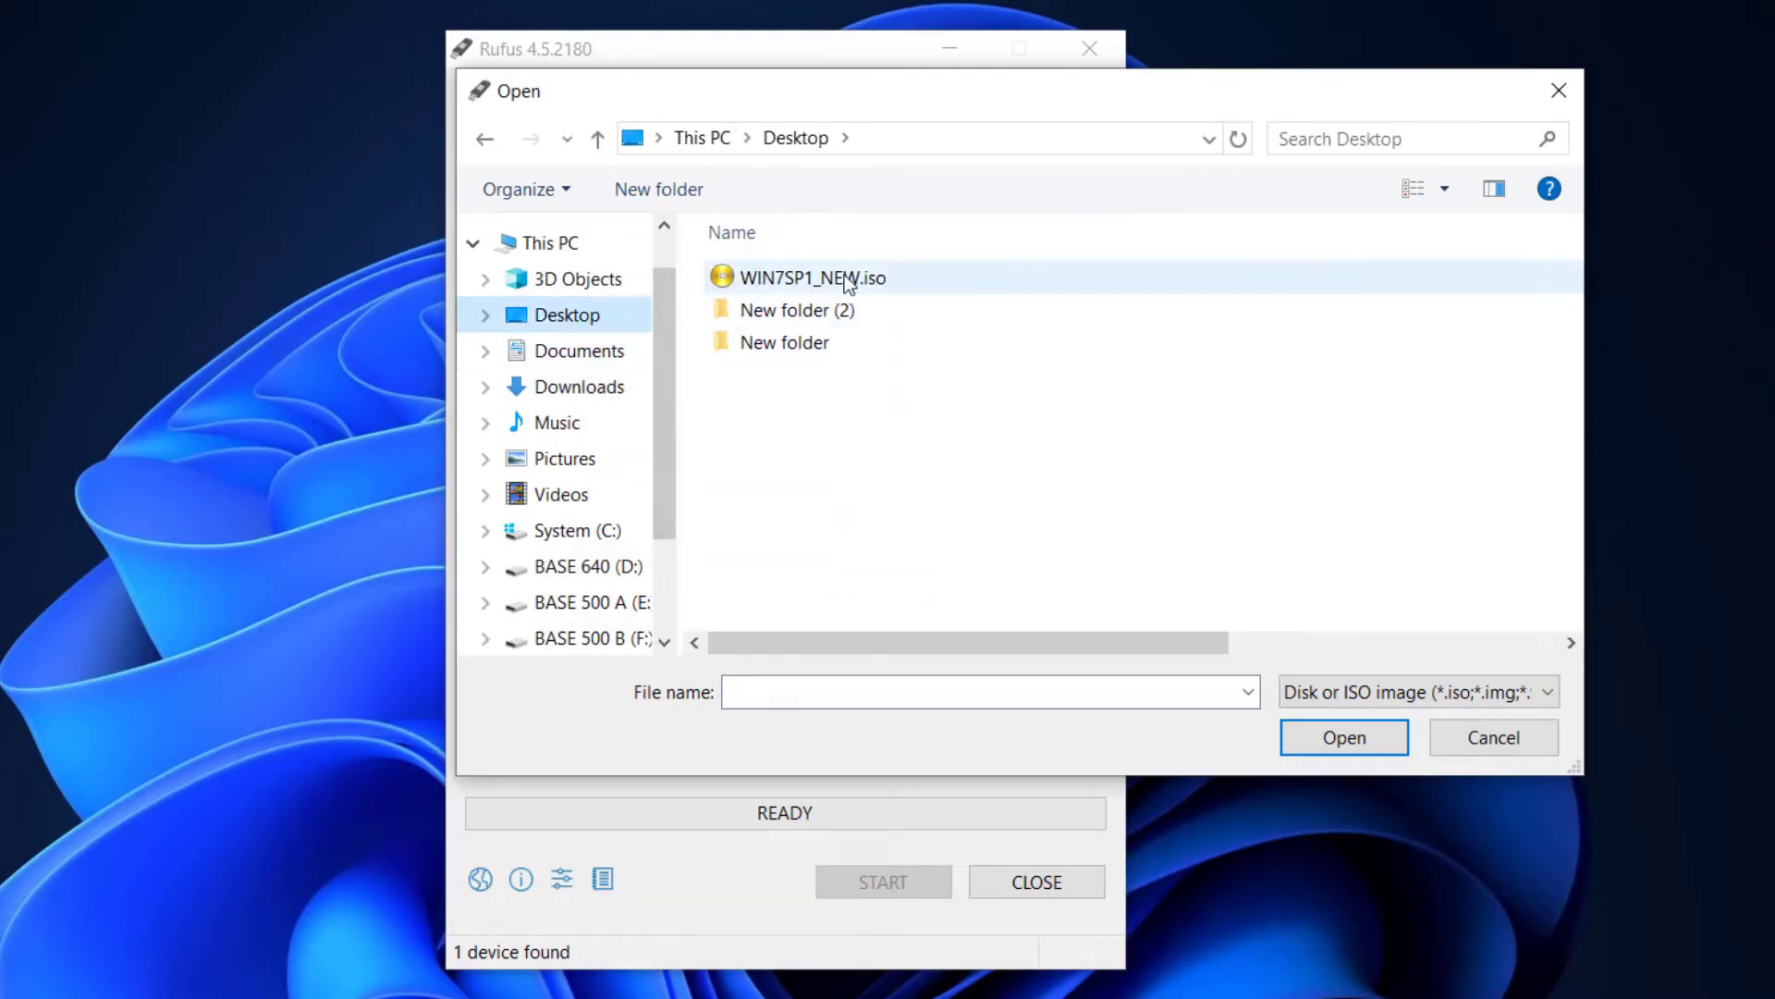
{"action": "left_click", "coordinate": [800, 278]}
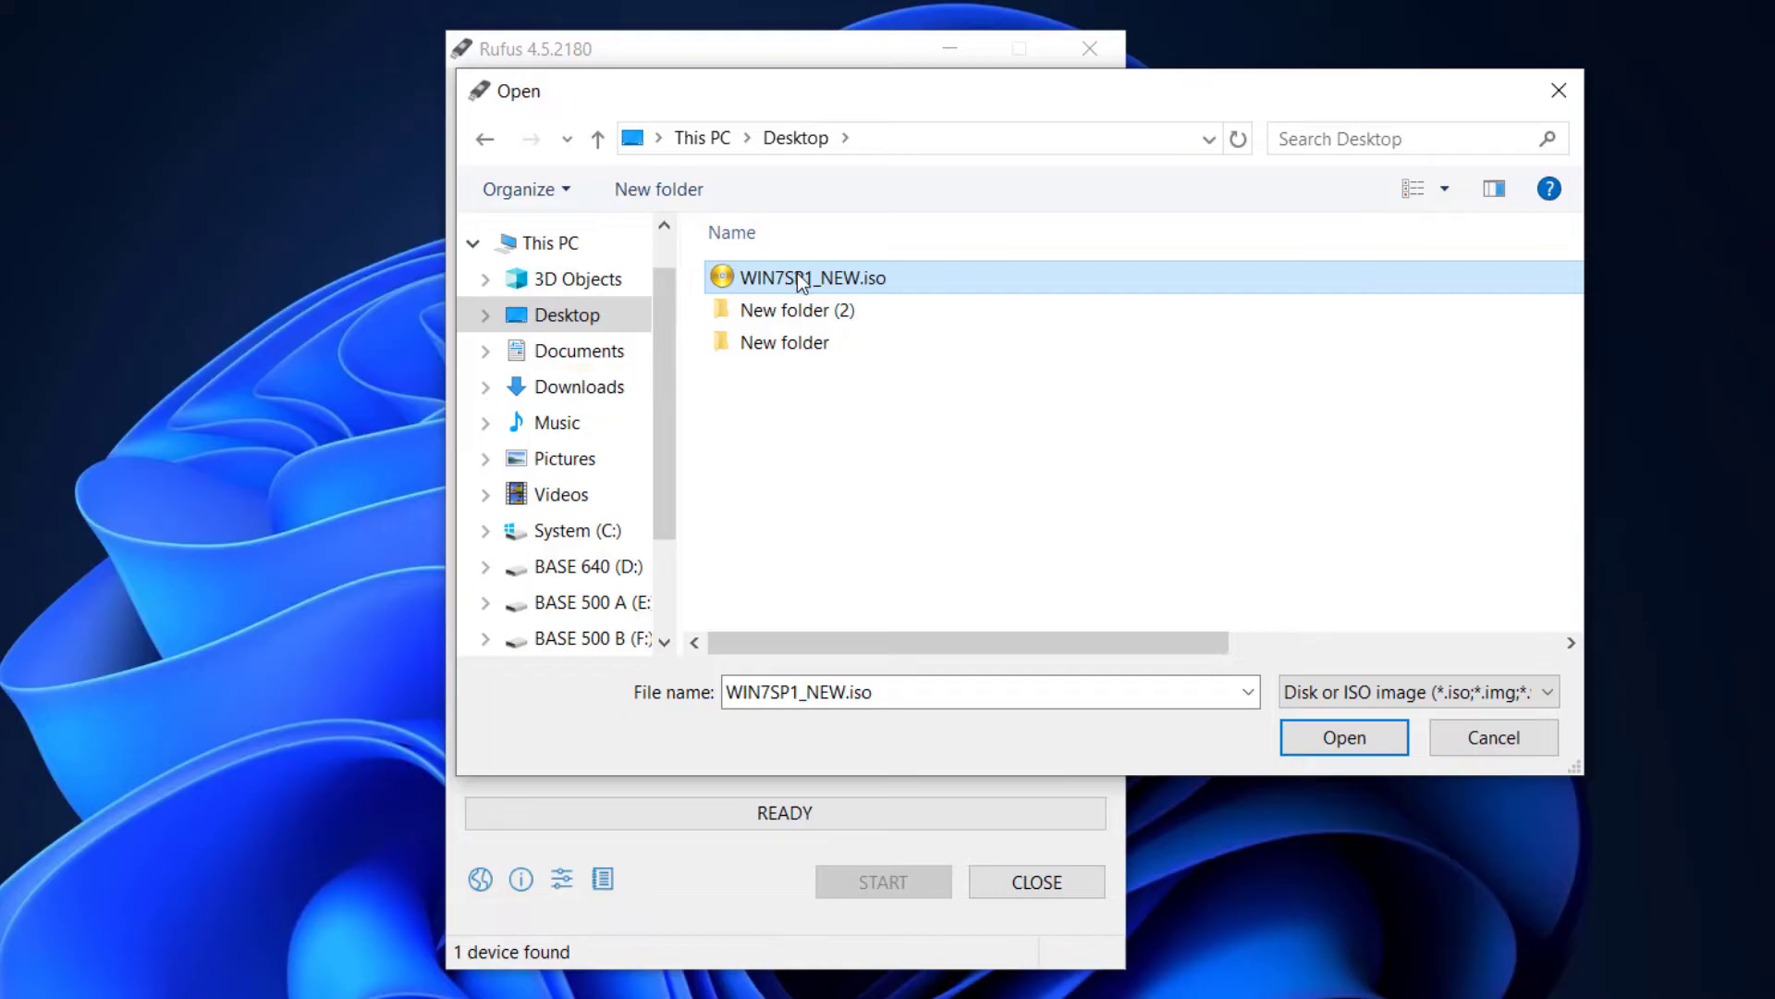
{"action": "double_click", "coordinate": [797, 277]}
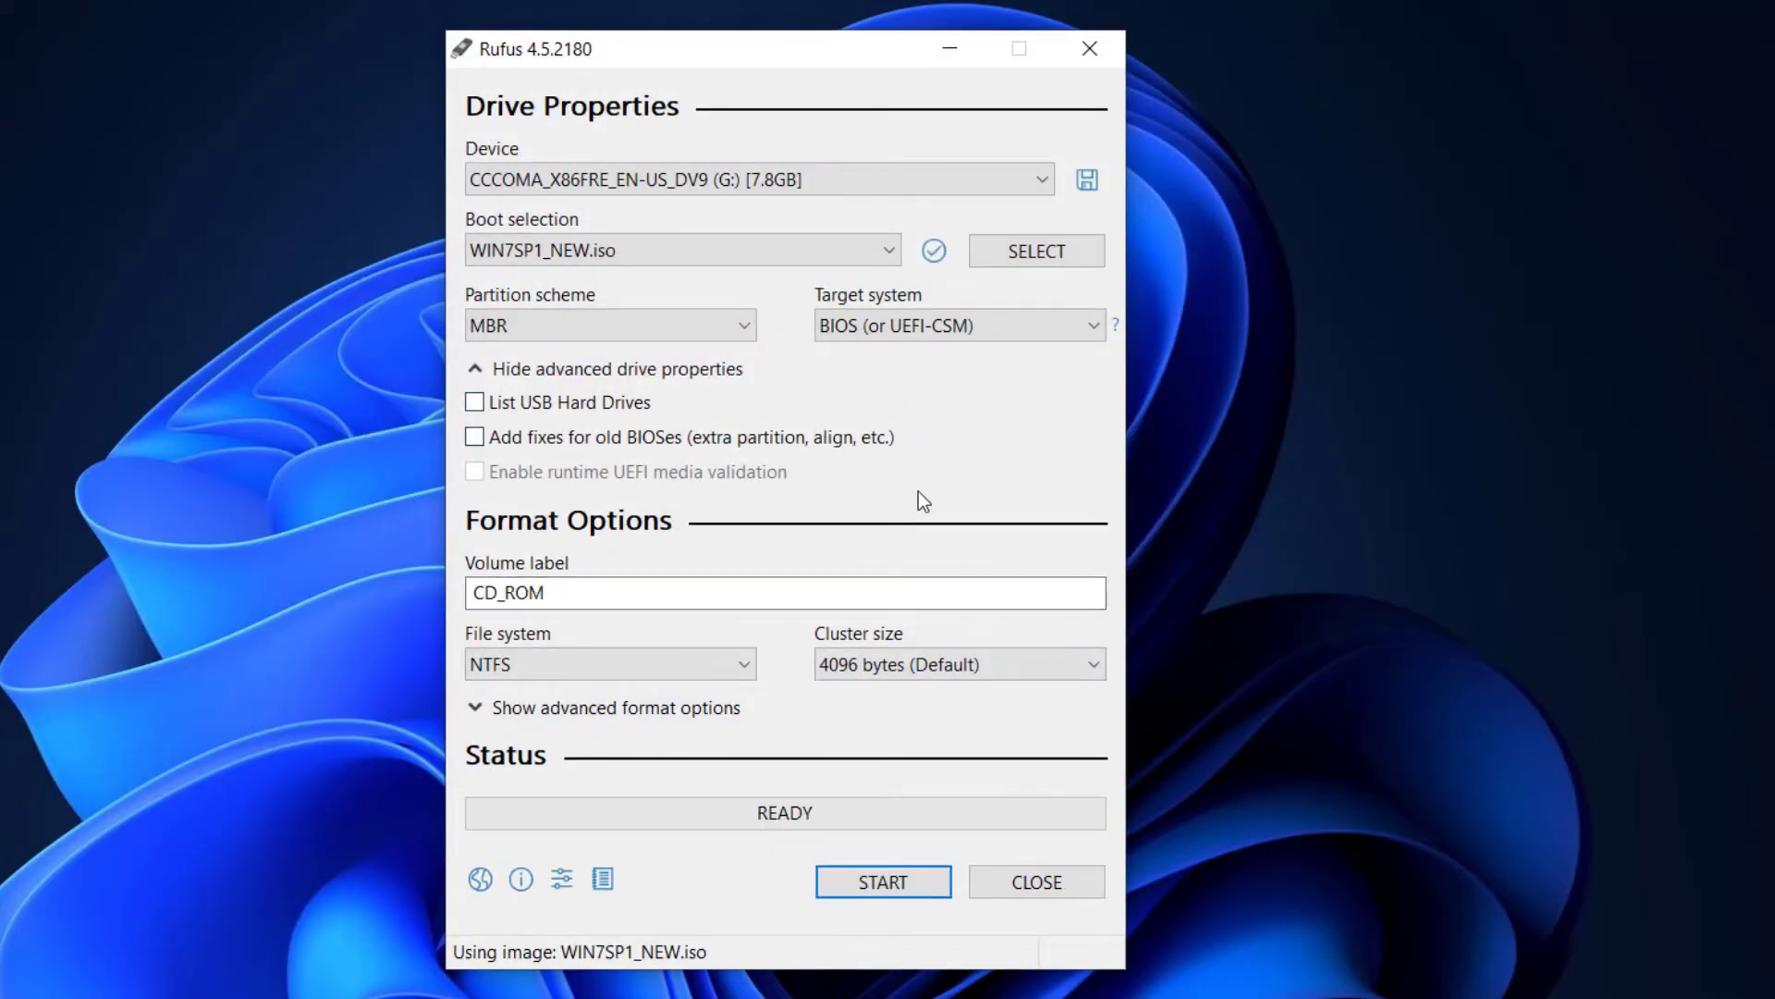
Write the Windows 7 image to the USB drive, accepting the data-erase warning, then close Rufus.
{"action": "left_click", "coordinate": [877, 880]}
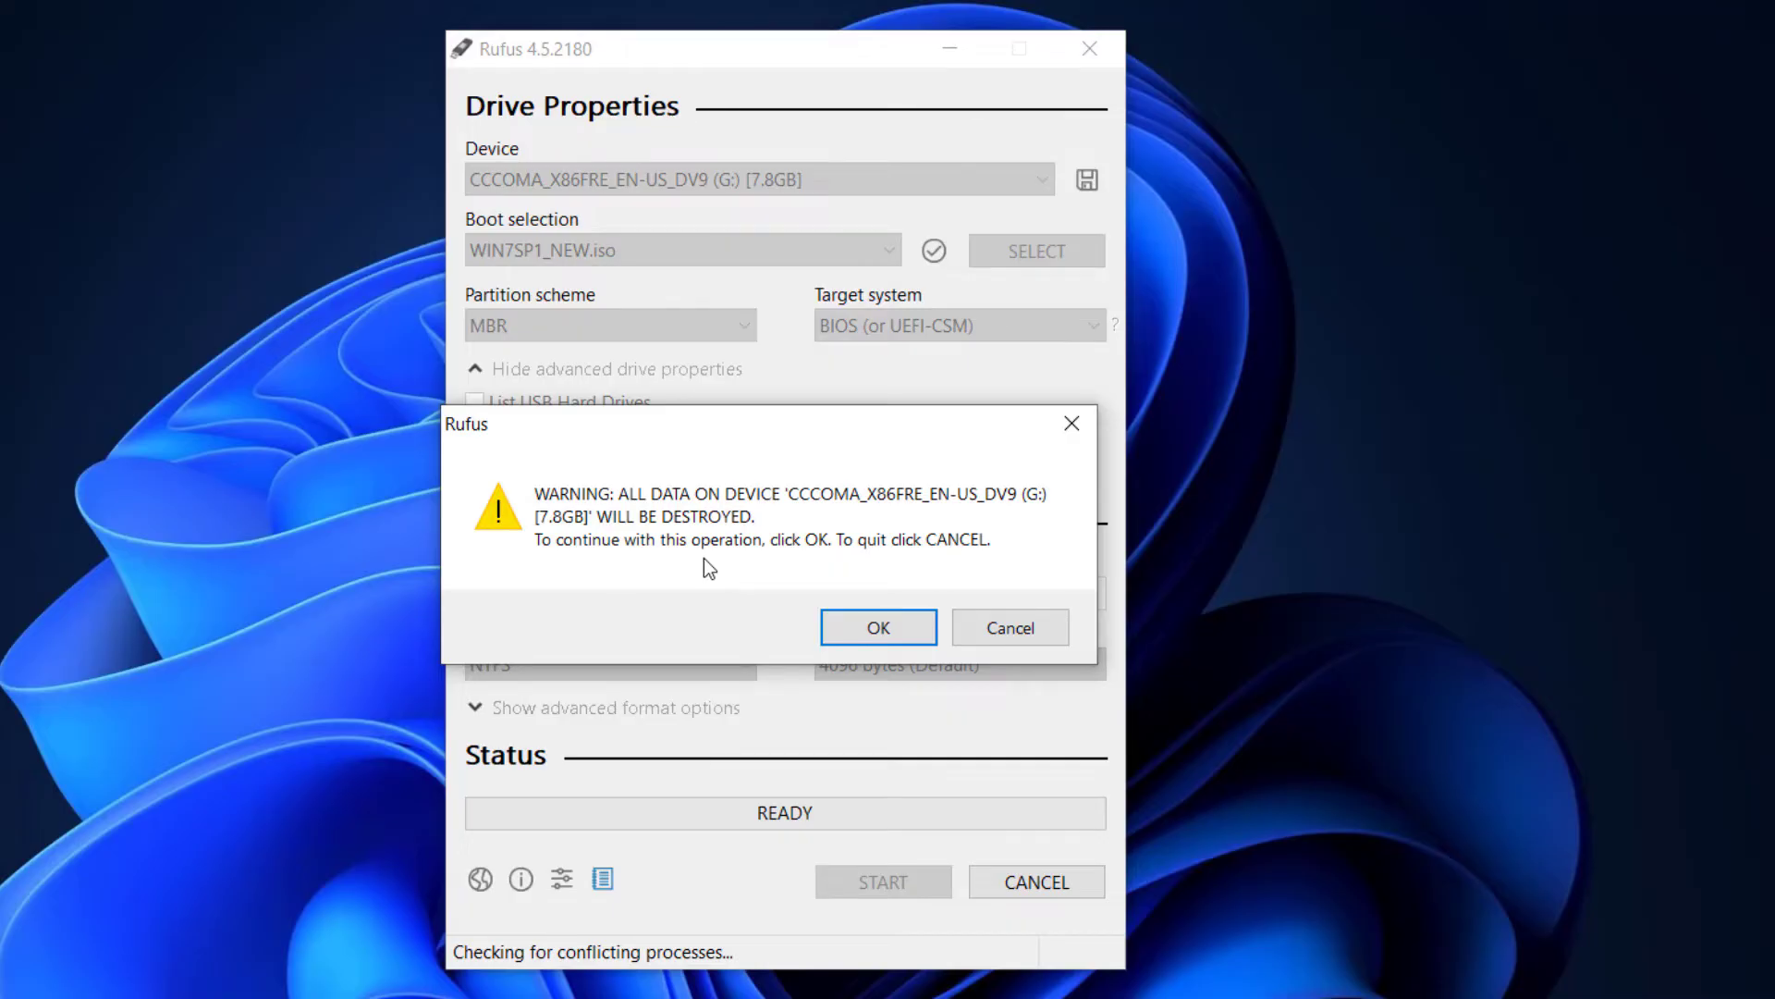
{"action": "left_click", "coordinate": [853, 623]}
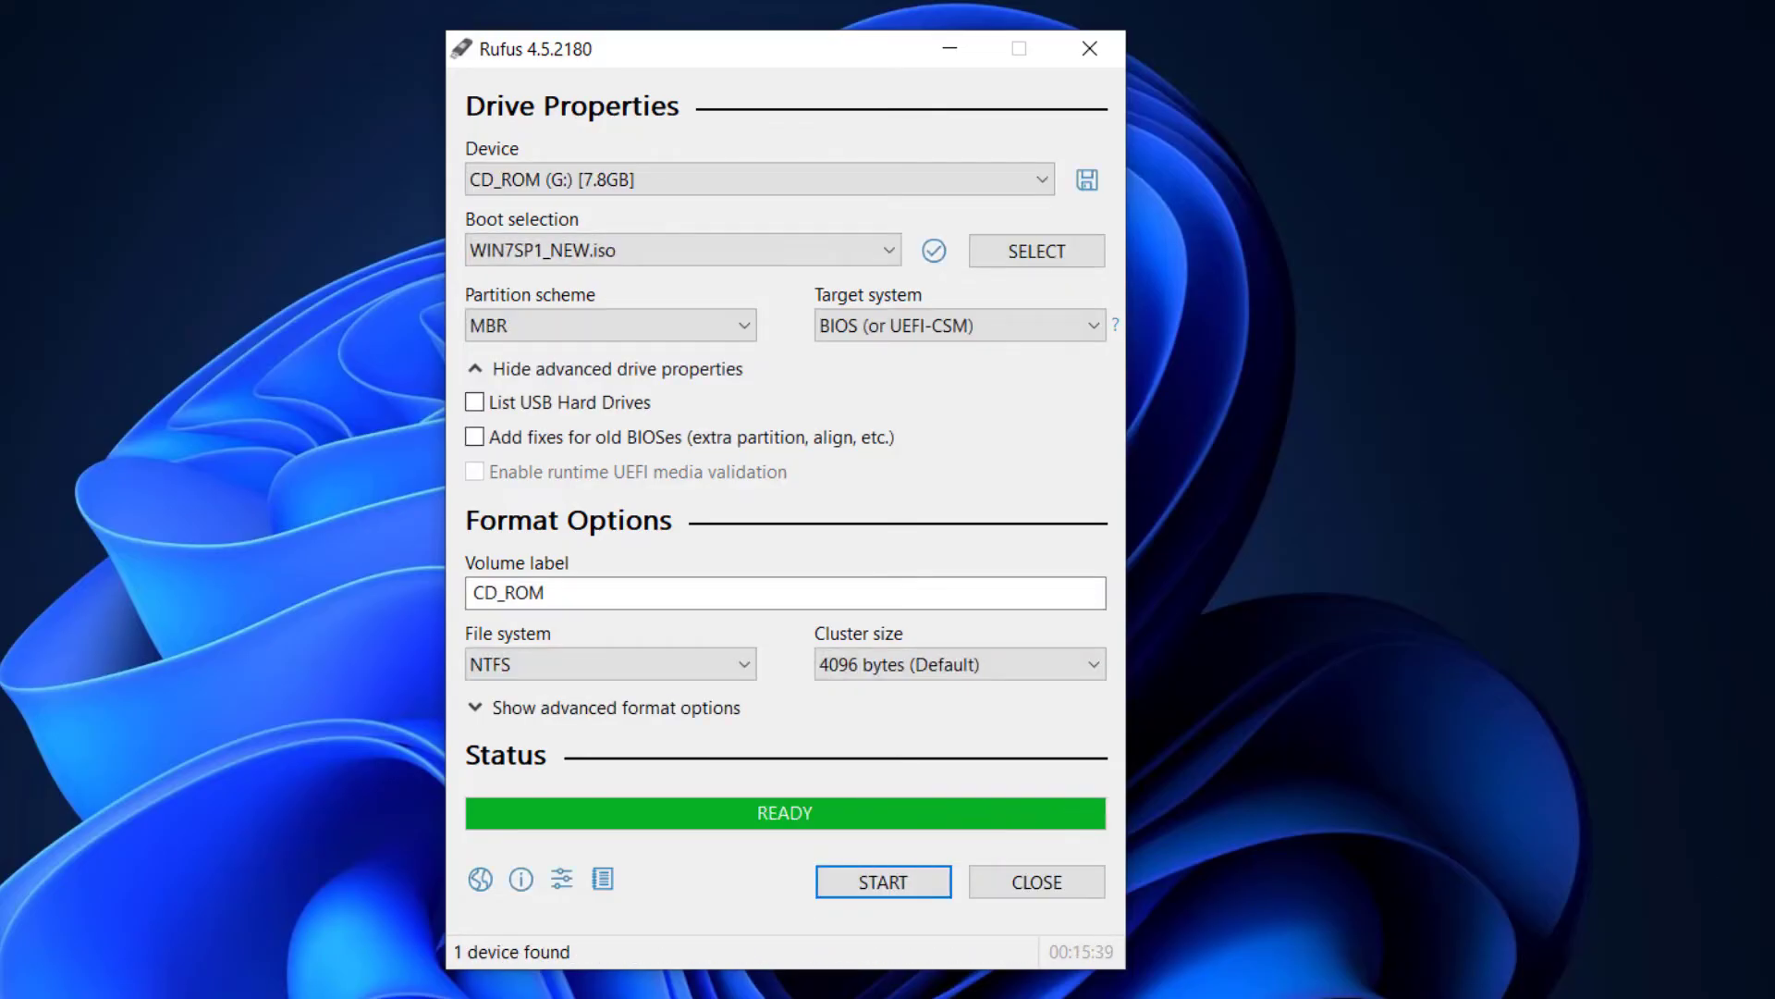
{"action": "left_click", "coordinate": [1033, 883]}
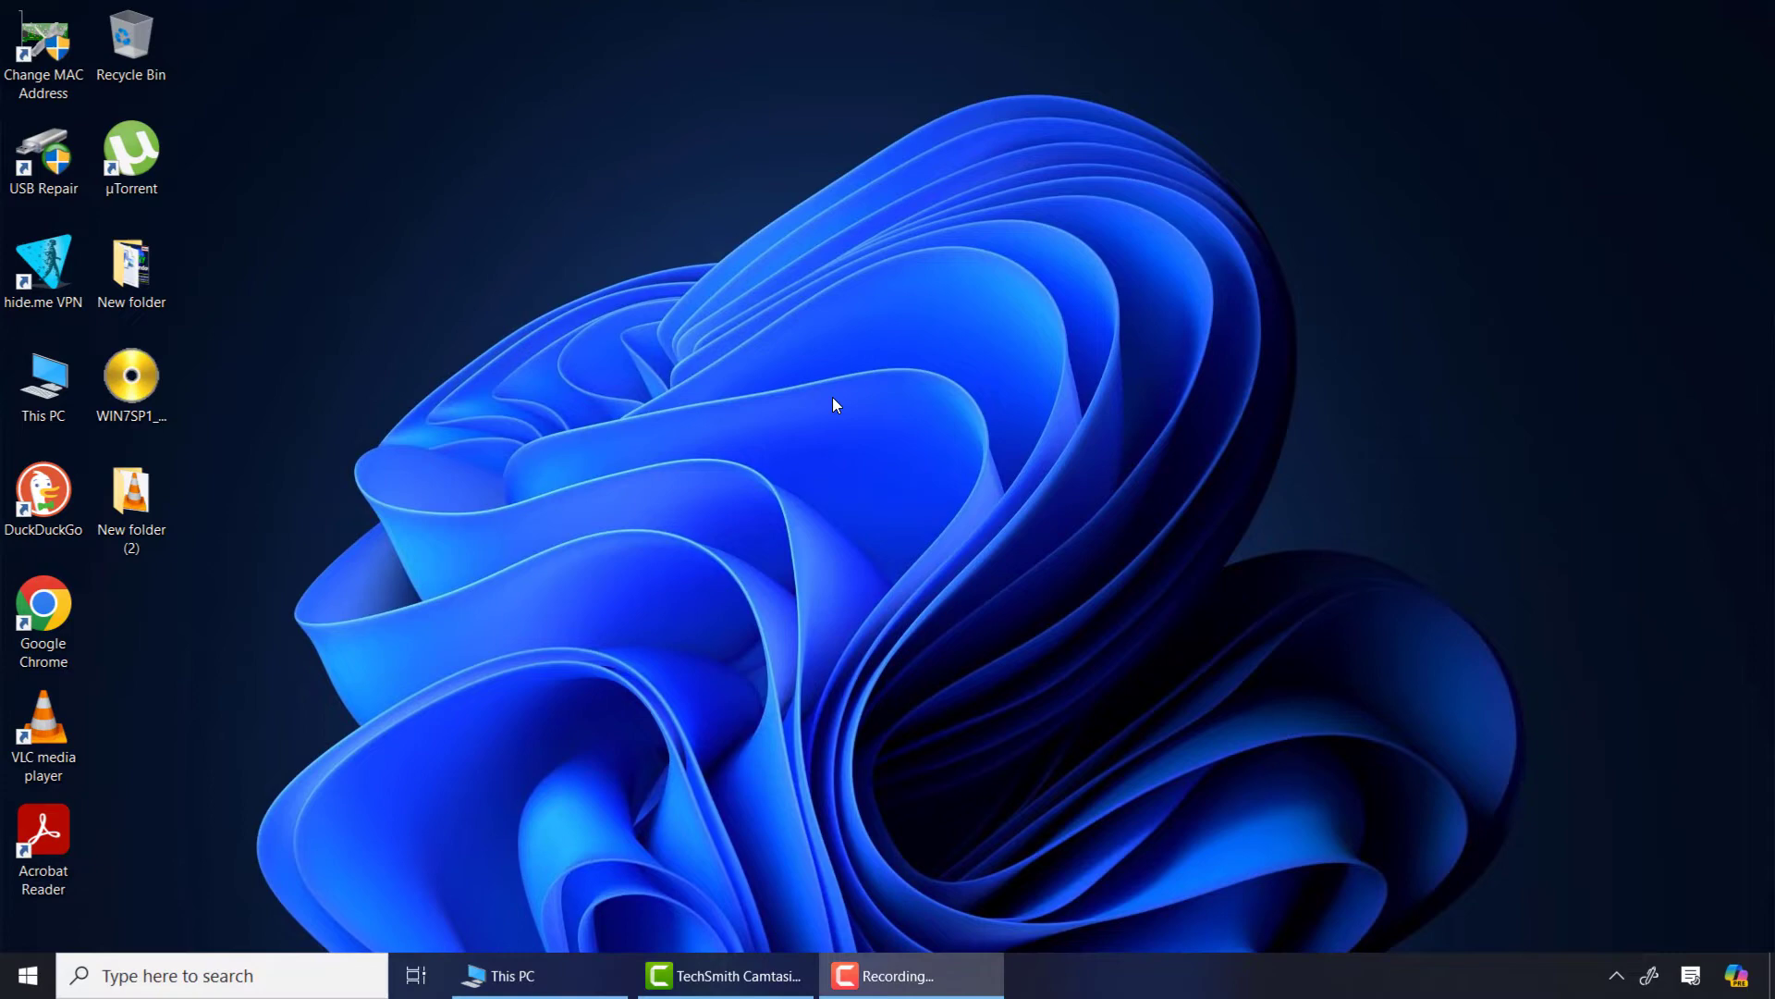
Open CD_ROM (G:) in This PC and check its 10 setup items like setup.exe, bootmgr and sources.
{"action": "left_click", "coordinate": [574, 984]}
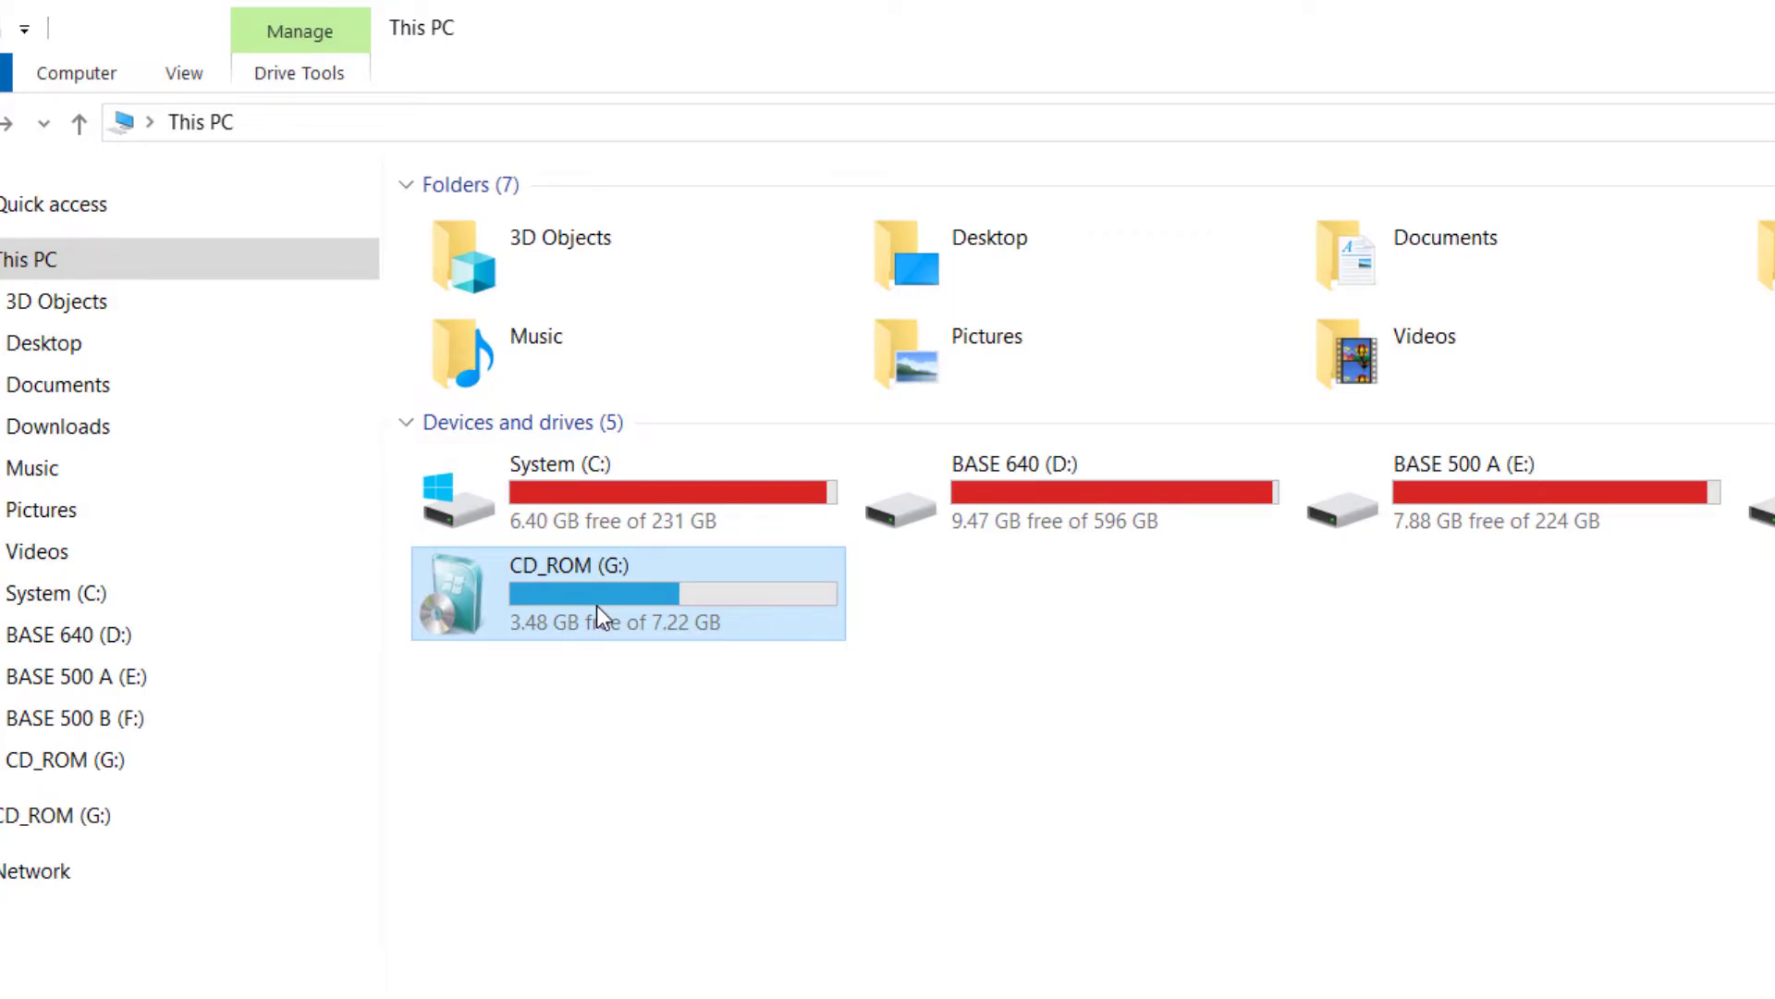
{"action": "double_click", "coordinate": [596, 604]}
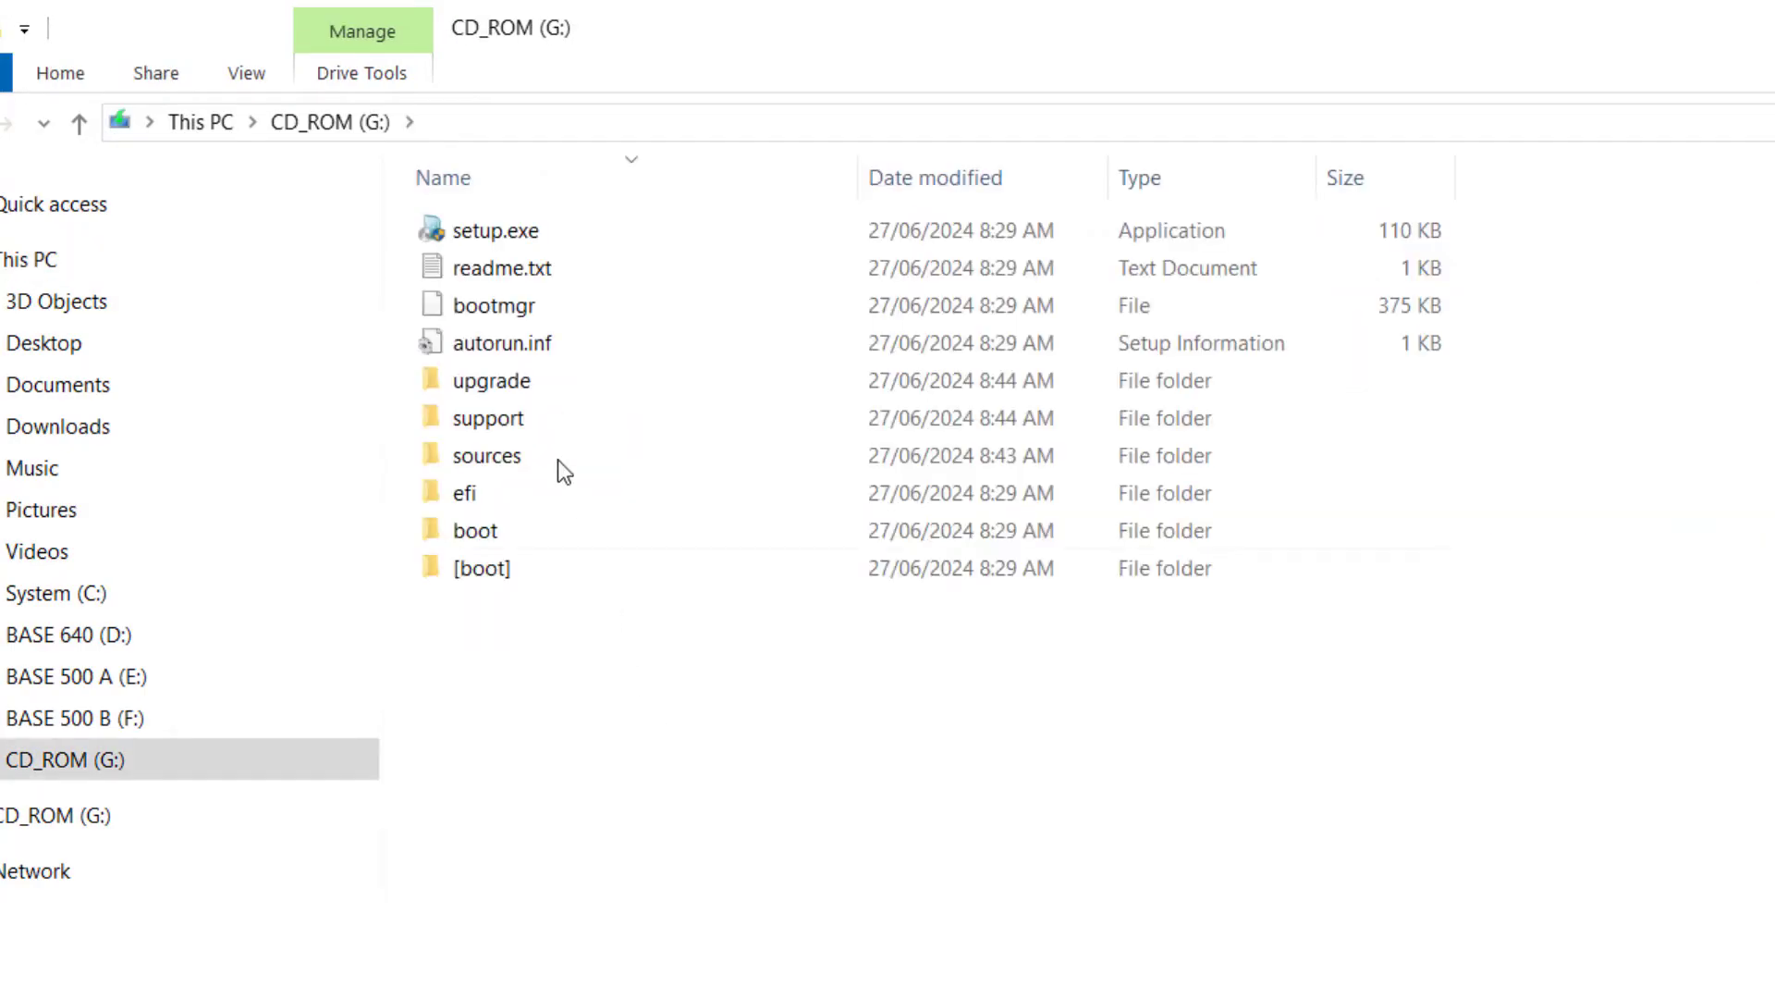
{"action": "left_click_drag", "start_coordinate": [1625, 237], "coordinate": [1063, 606]}
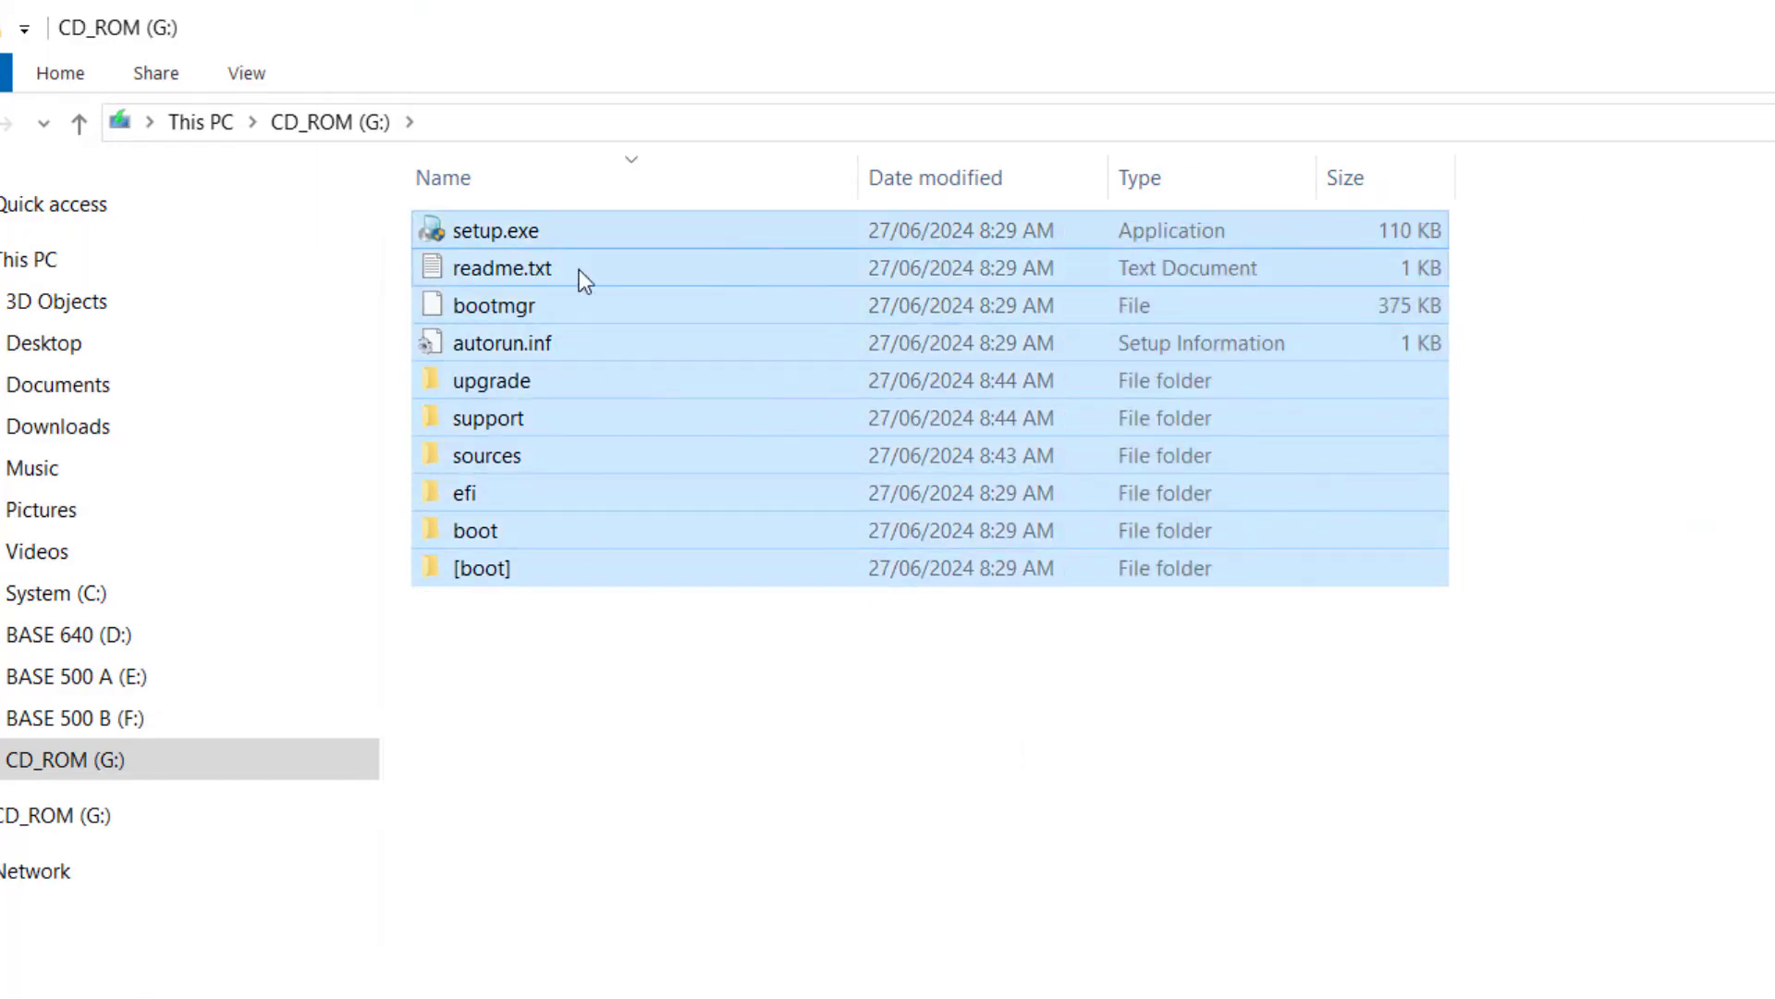
{"action": "left_click", "coordinate": [873, 700]}
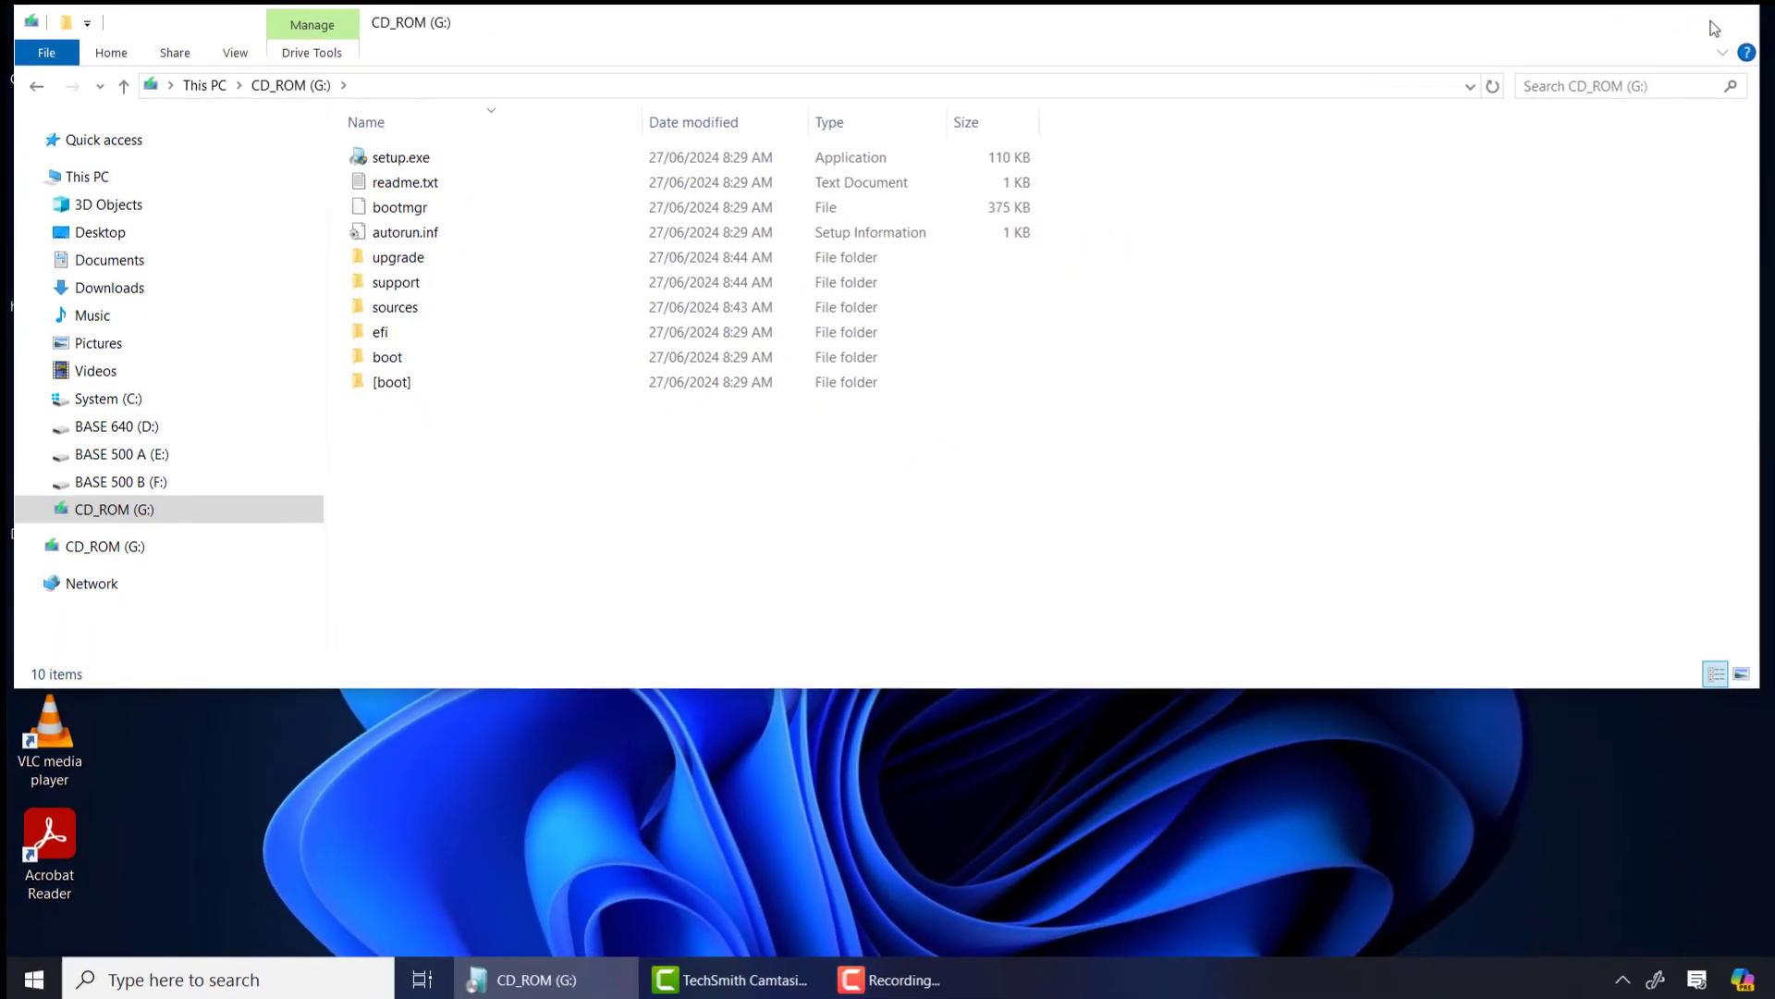
Close the CD_ROM (G:) Explorer window.
{"action": "left_click", "coordinate": [1715, 23]}
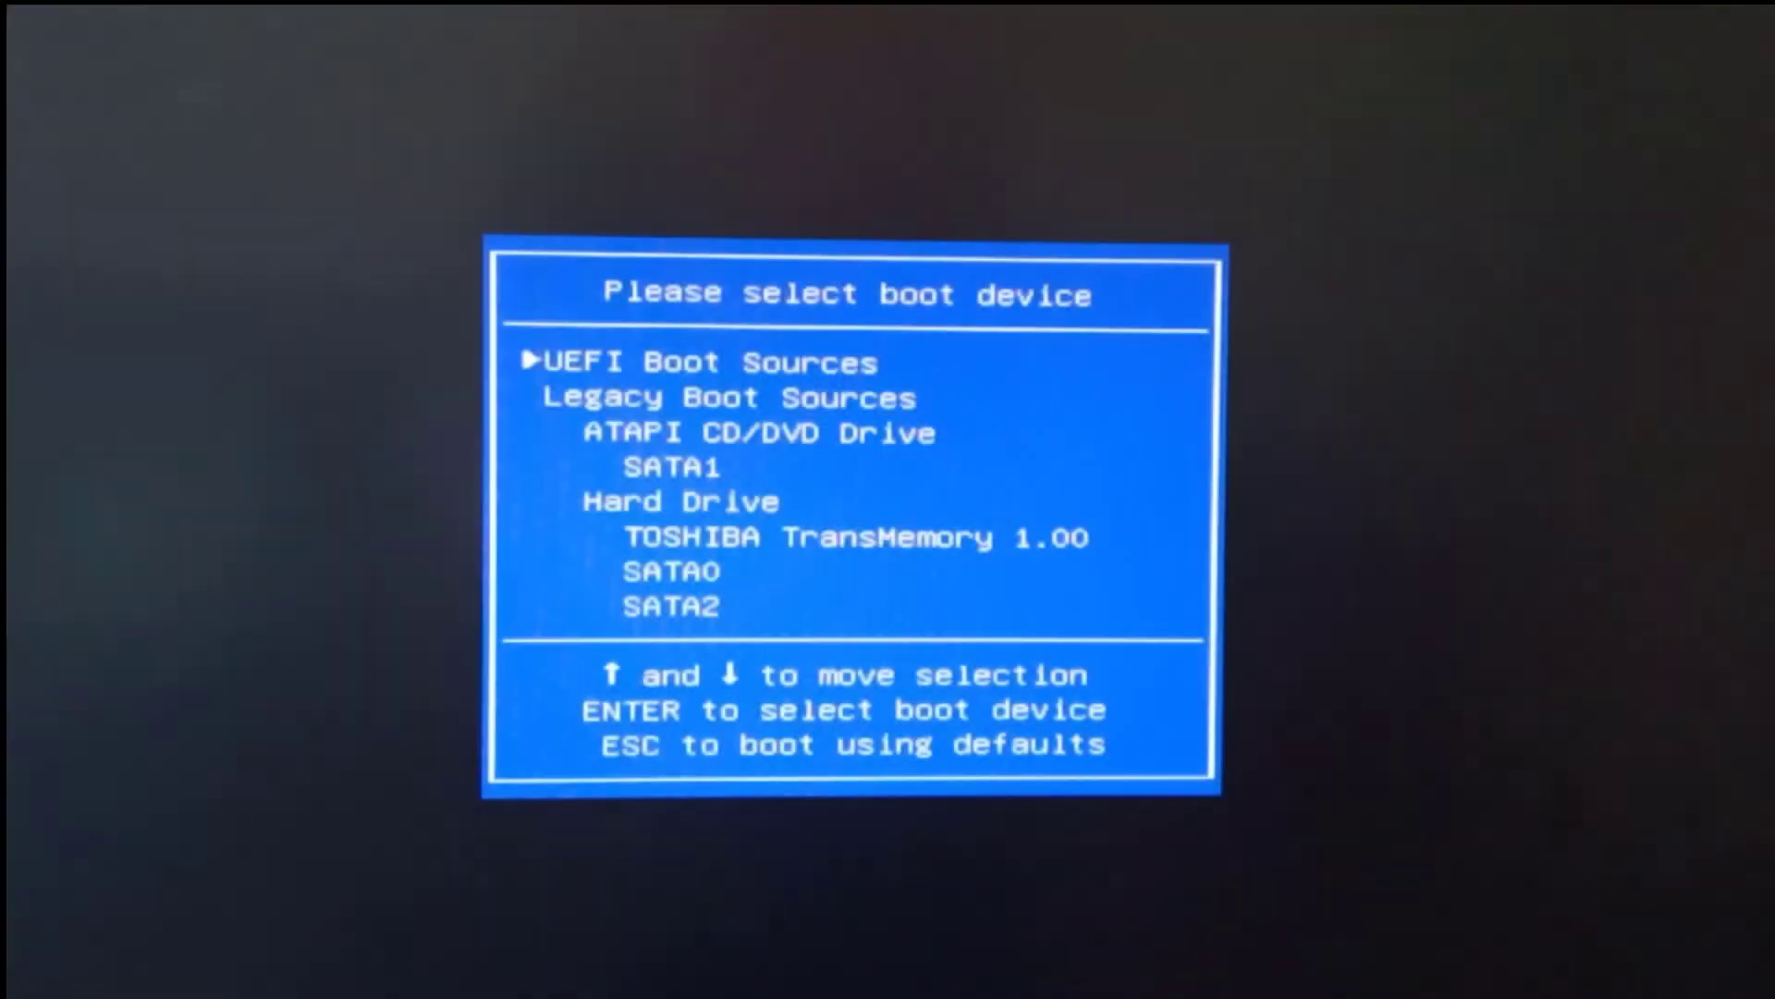
Move the boot menu highlight down toward the TOSHIBA TransMemory 1.00 flash drive.
{"action": "key", "text": "Down"}
{"action": "key", "text": "Down"}
{"action": "key", "text": "Down"}
{"action": "key", "text": "Down"}
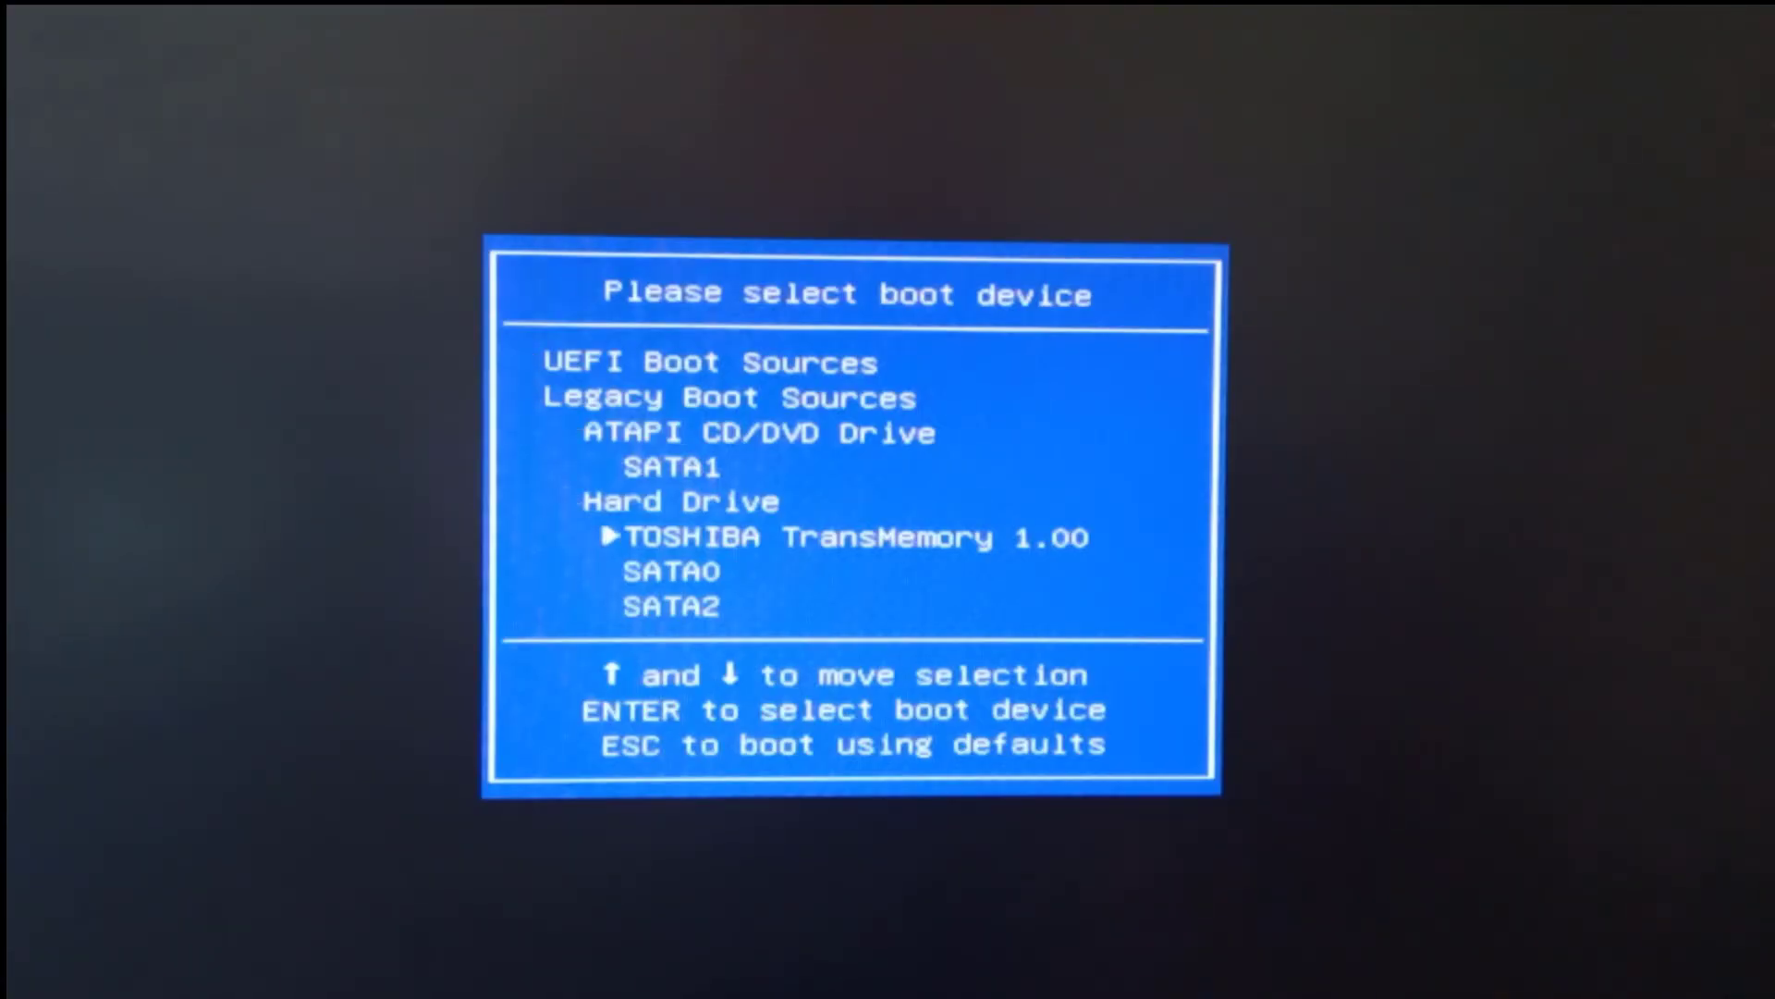